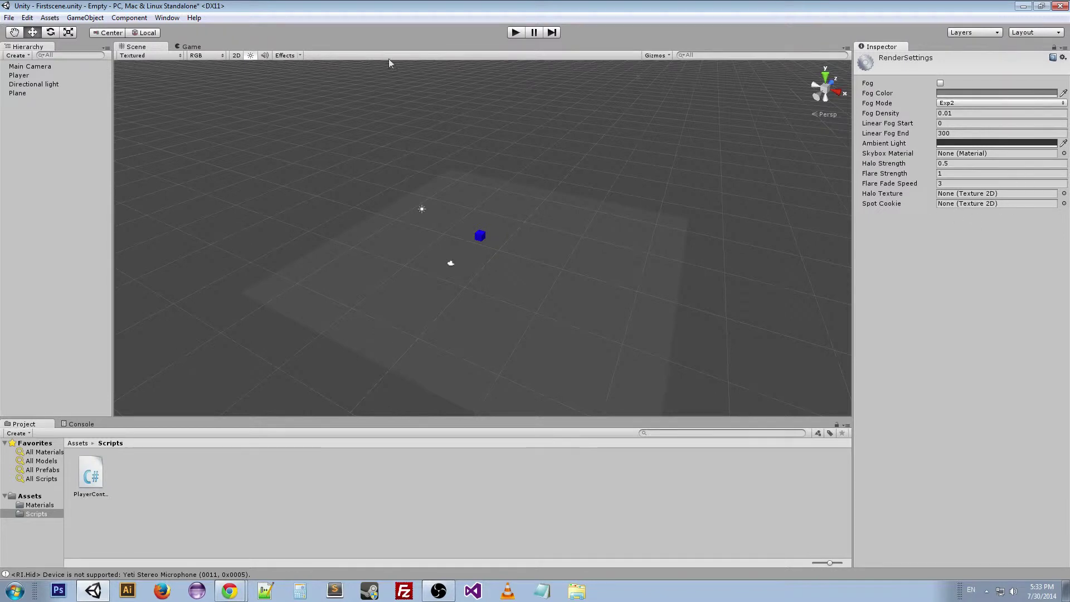
Step: Import the complete Terrain Assets package into the project
{"action": "left_click", "coordinate": [166, 17]}
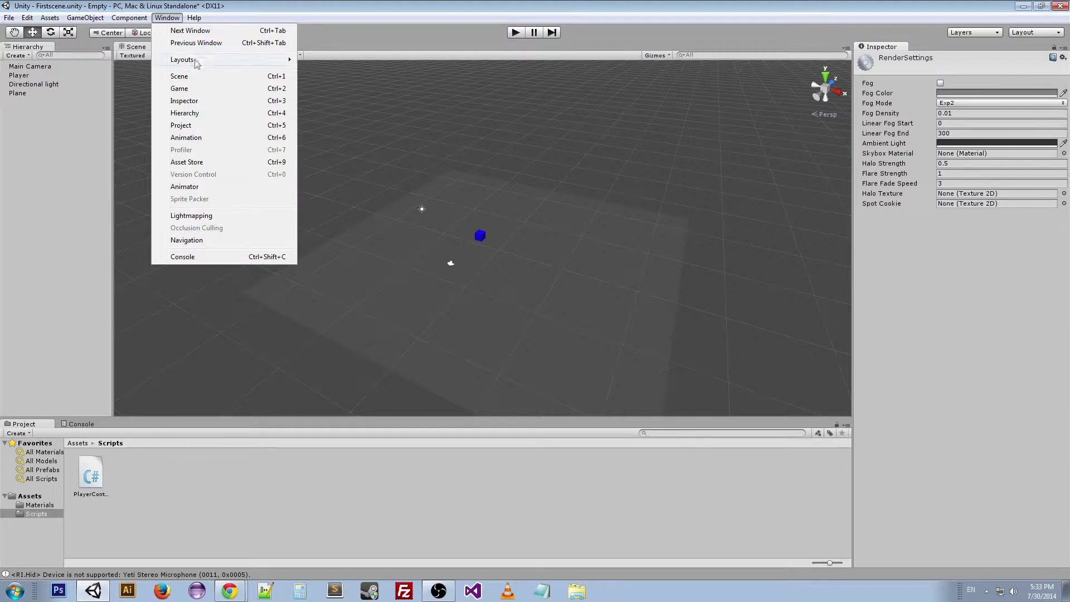
{"action": "mouse_move", "coordinate": [51, 18]}
{"action": "mouse_move", "coordinate": [66, 102]}
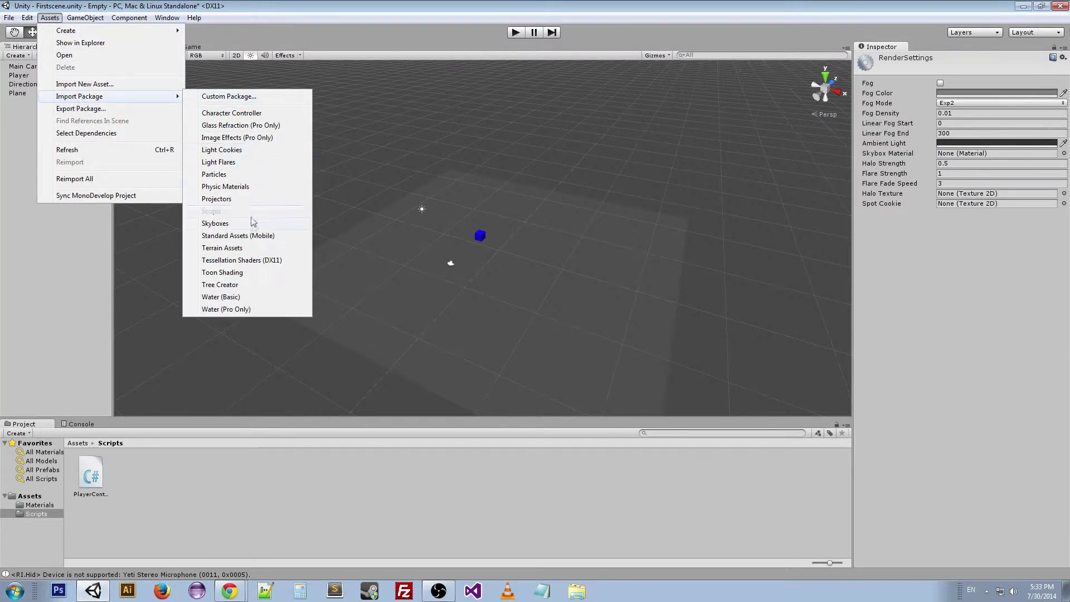
{"action": "left_click", "coordinate": [240, 248]}
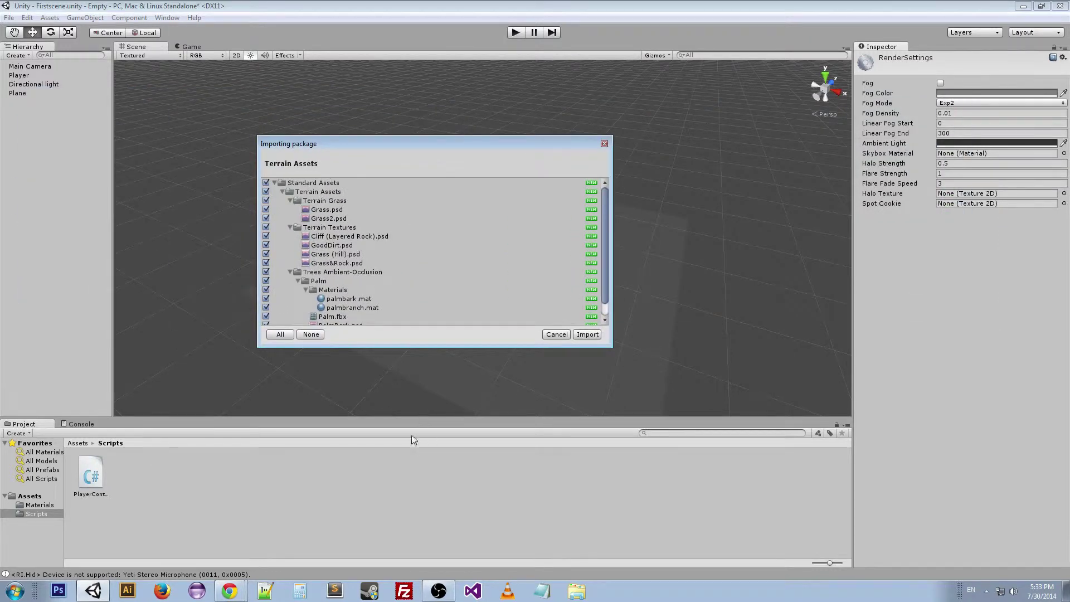
{"action": "left_click", "coordinate": [582, 336]}
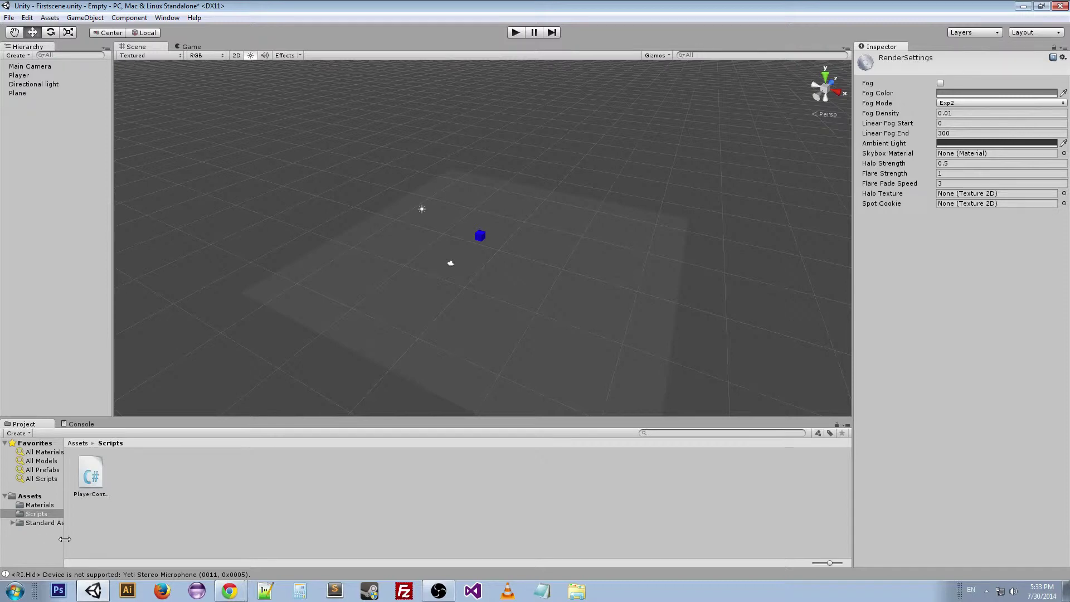
Step: Widen the project folder list and open the Terrain Assets folder inside Standard Assets
{"action": "left_click_drag", "start_coordinate": [65, 539], "coordinate": [146, 539]}
{"action": "left_click", "coordinate": [46, 523]}
{"action": "left_click", "coordinate": [13, 523]}
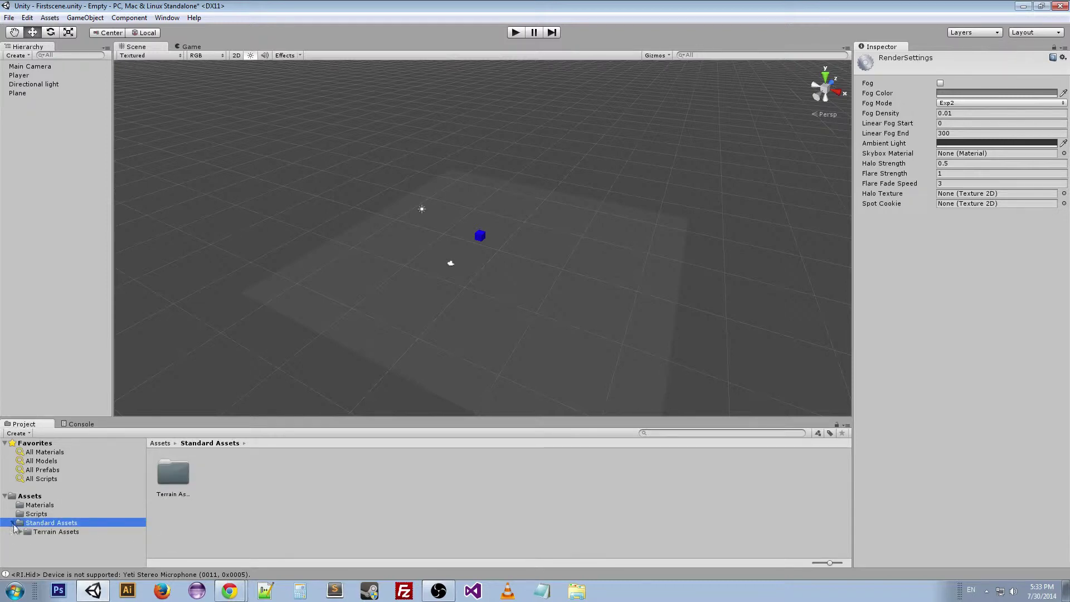
{"action": "left_click", "coordinate": [47, 532]}
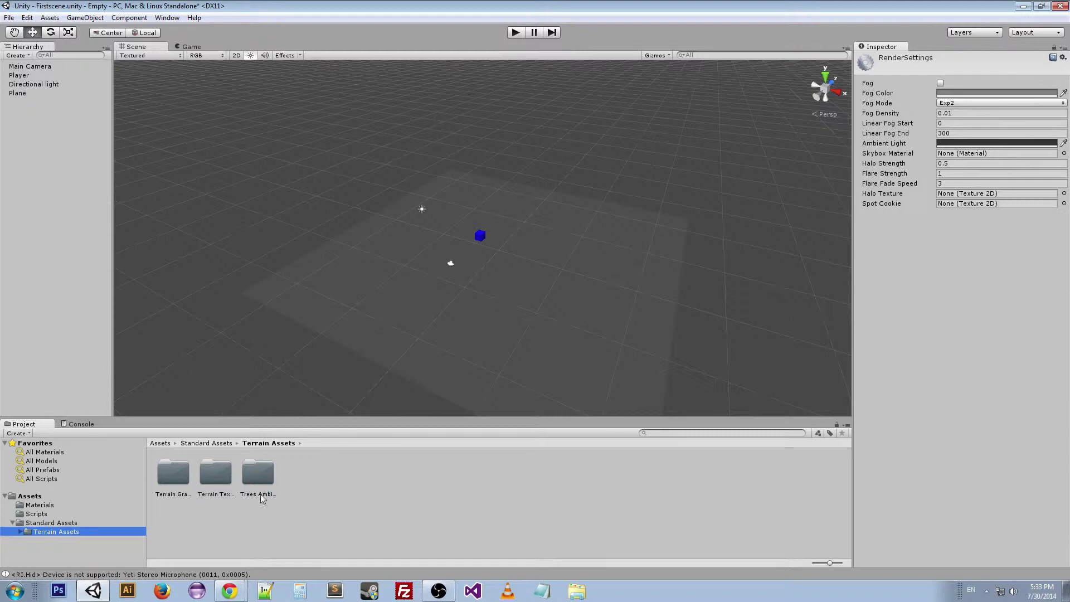
Step: Delete the Plane object from the scene
{"action": "left_click", "coordinate": [77, 313]}
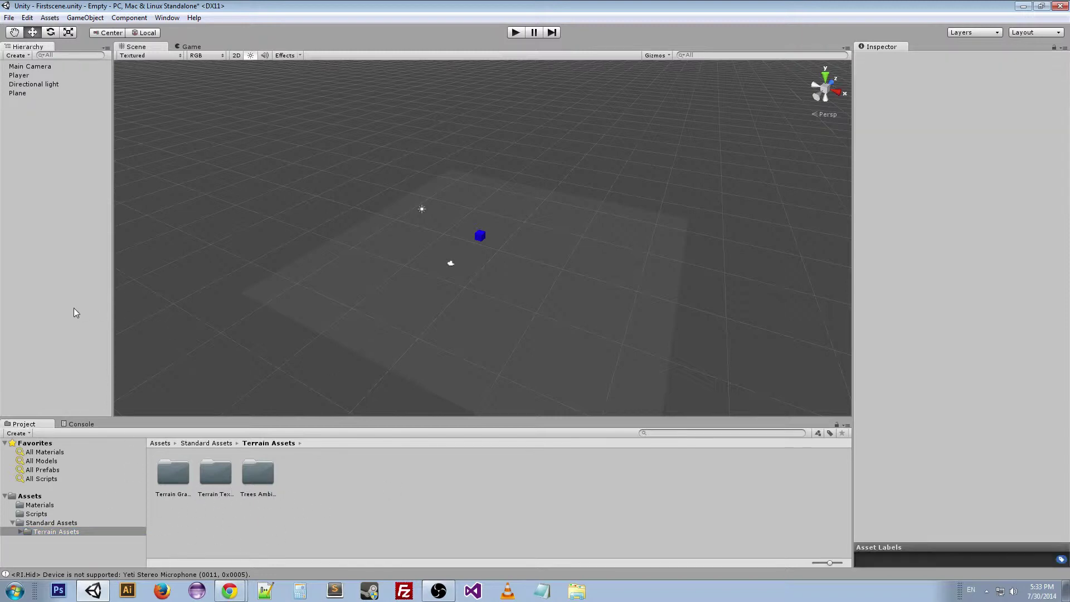
{"action": "left_click", "coordinate": [473, 296]}
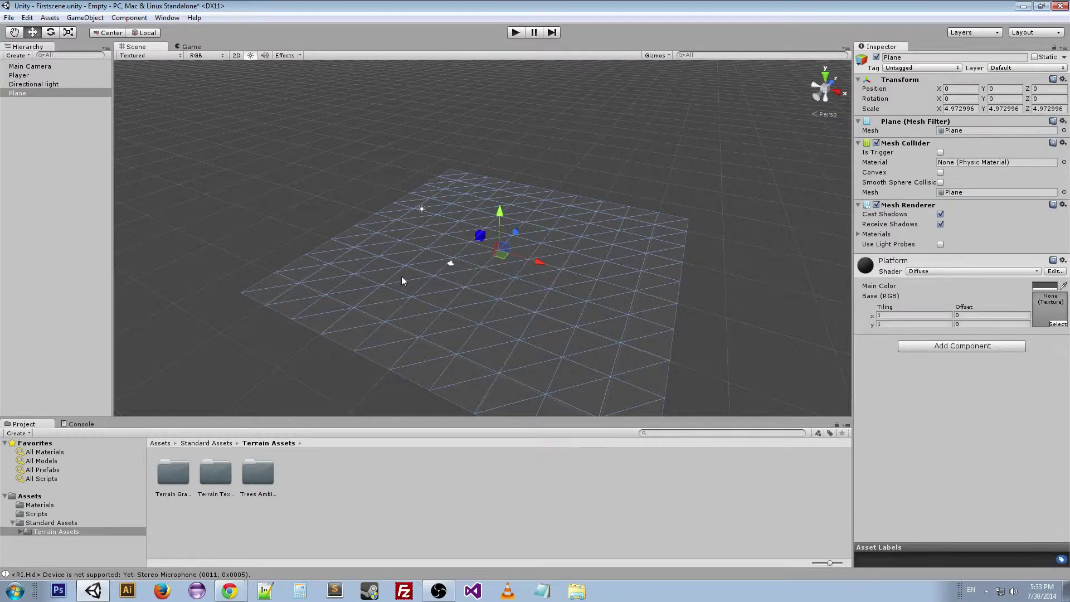
{"action": "left_click_drag", "start_coordinate": [419, 326], "coordinate": [394, 313], "text": "alt"}
{"action": "key", "text": "Delete"}
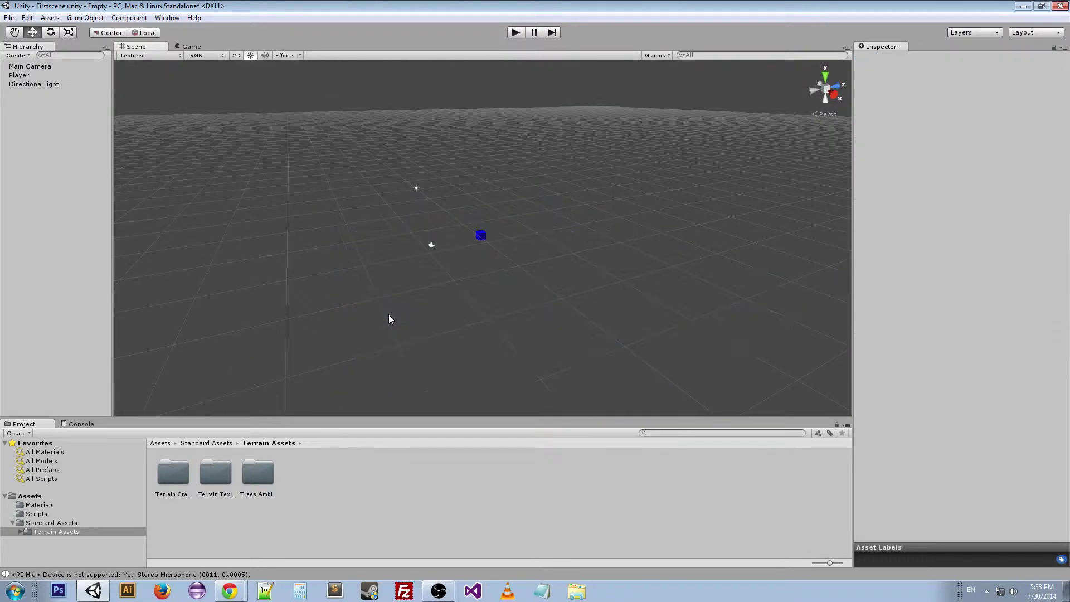
Step: Create a new Terrain object in the scene
{"action": "left_click", "coordinate": [74, 18]}
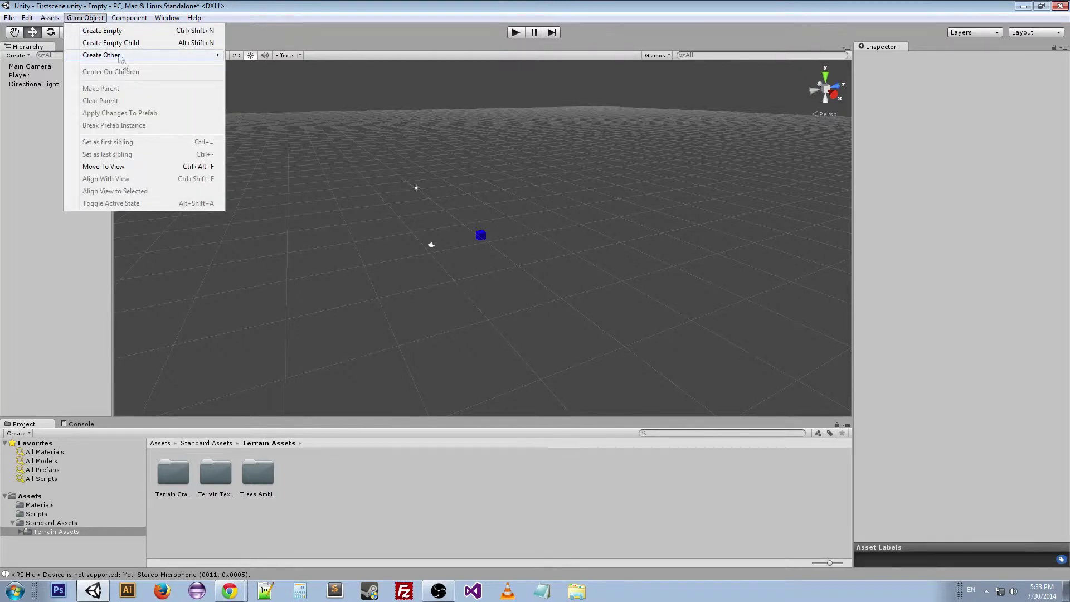
{"action": "mouse_move", "coordinate": [142, 56]}
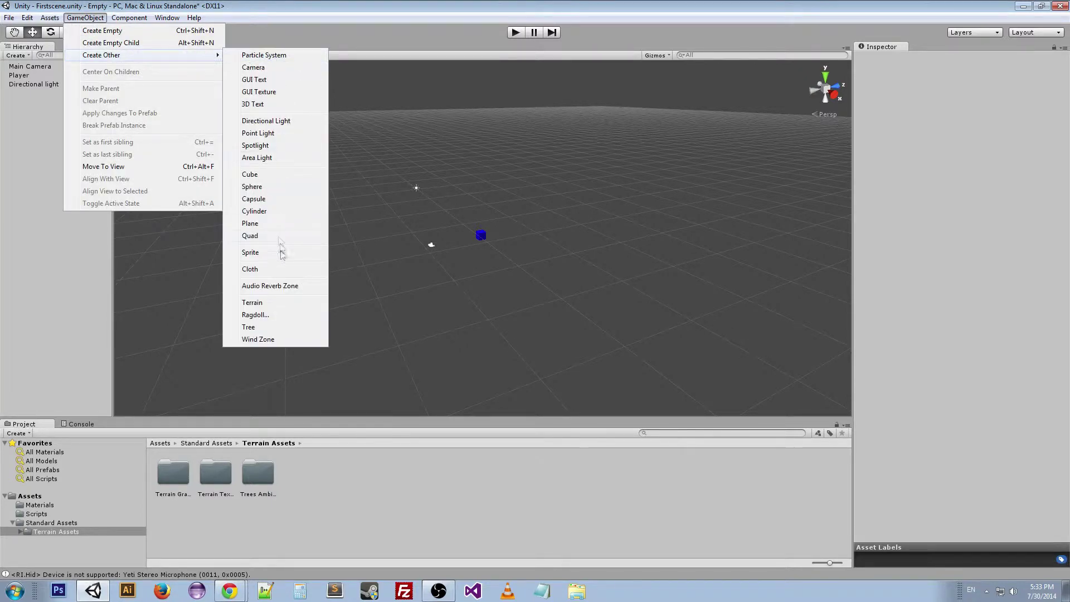
{"action": "left_click", "coordinate": [254, 303]}
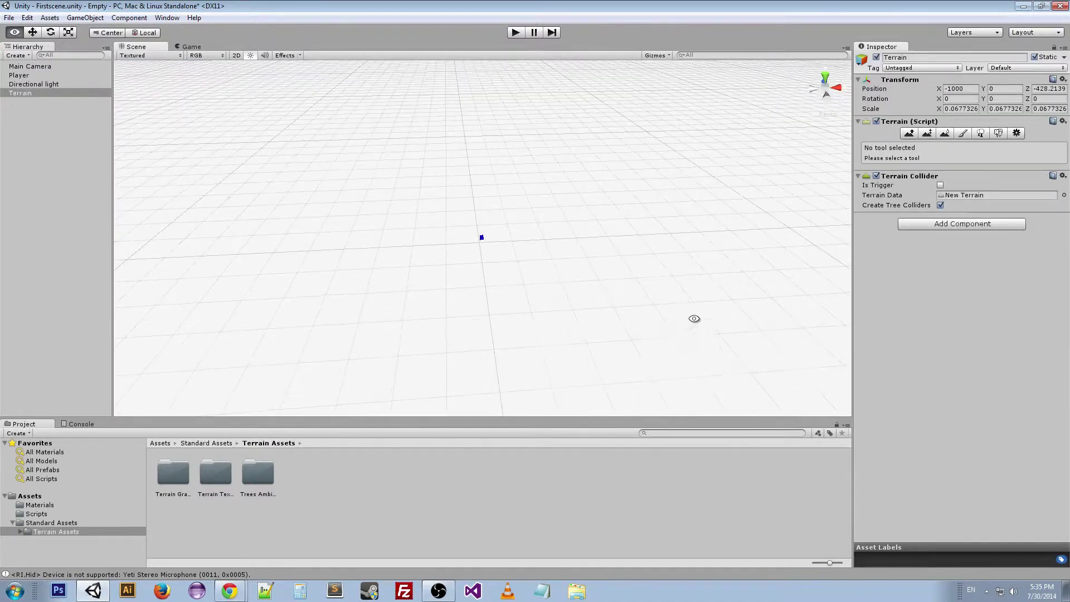
Step: Inspect the new terrain, test-play the scene by moving the player cube forward and sideways, and stop the game
{"action": "left_click_drag", "start_coordinate": [694, 318], "coordinate": [568, 403], "text": "alt"}
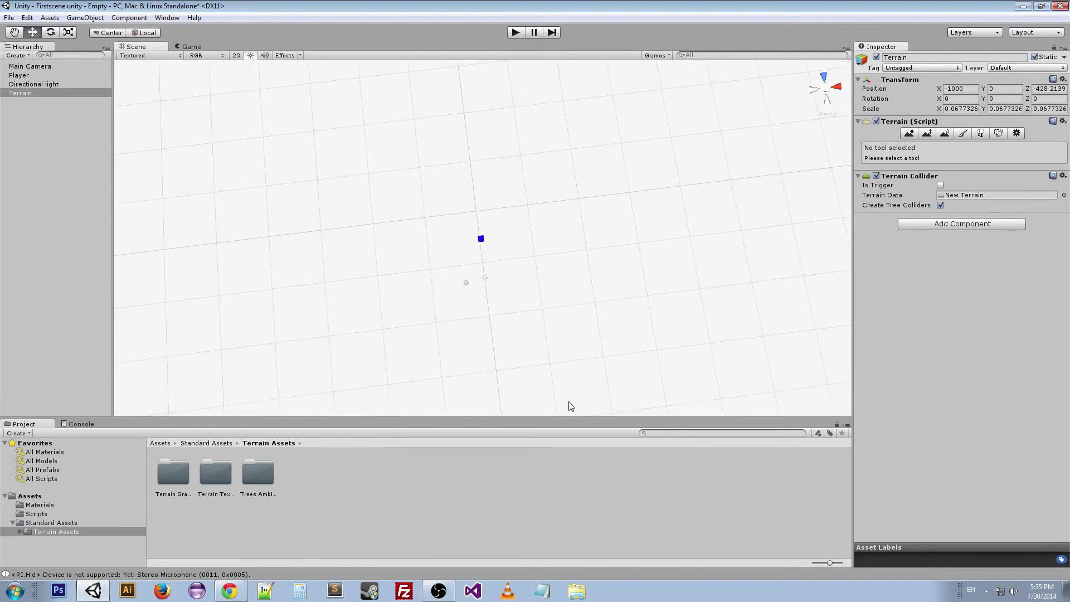
{"action": "scroll", "coordinate": [557, 379], "scroll_direction": "up", "scroll_amount": 5}
{"action": "scroll", "coordinate": [540, 349], "scroll_direction": "down", "scroll_amount": 5}
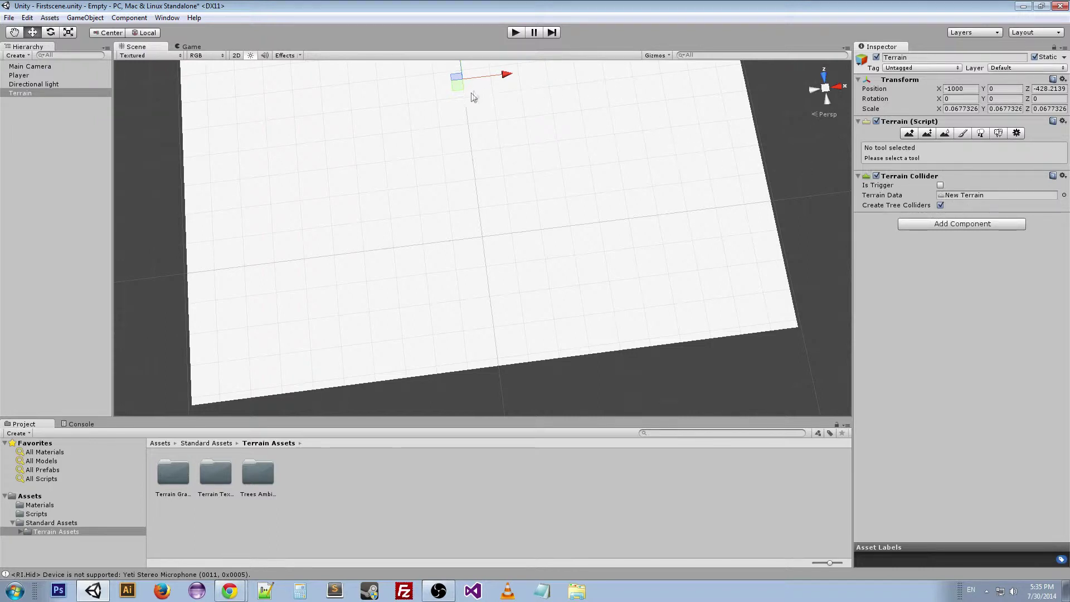
{"action": "left_click_drag", "start_coordinate": [518, 258], "coordinate": [519, 145], "text": "alt"}
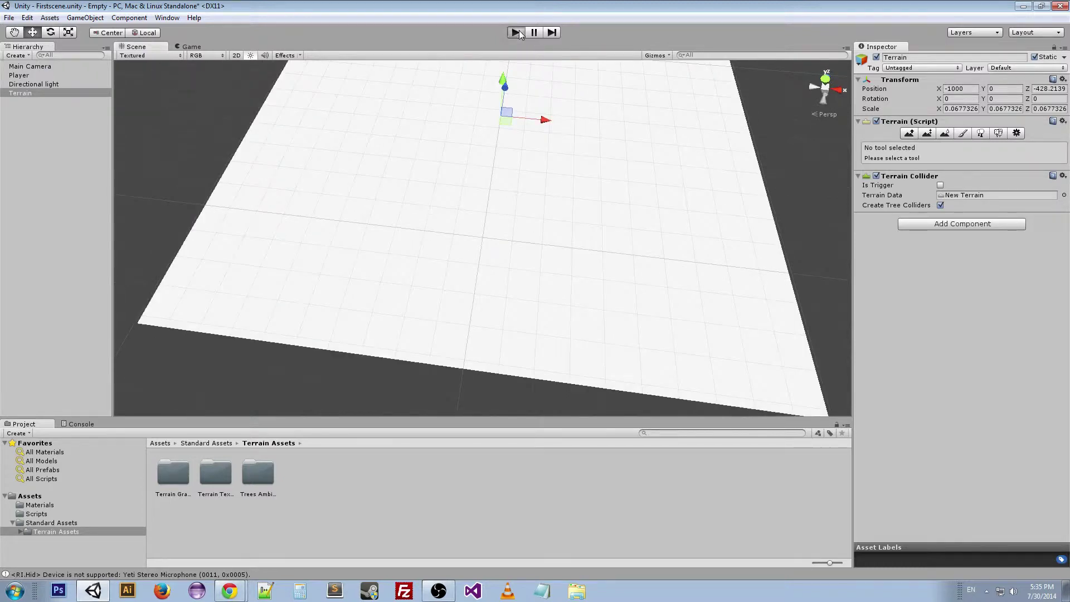
{"action": "left_click", "coordinate": [518, 32]}
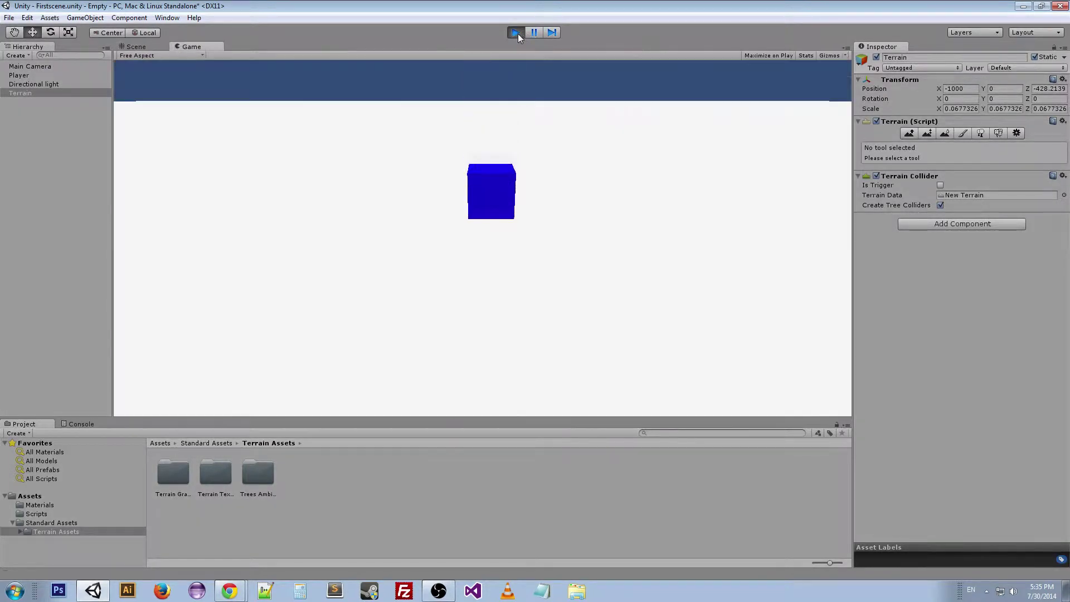
{"action": "key", "text": "Up"}
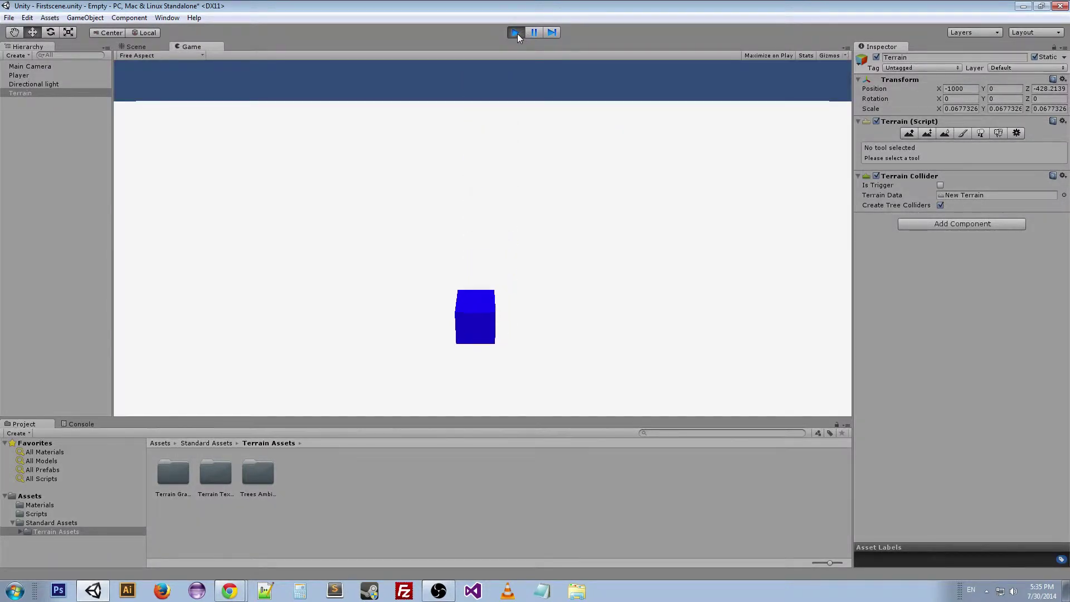
{"action": "key", "text": "Left"}
{"action": "key", "text": "Right"}
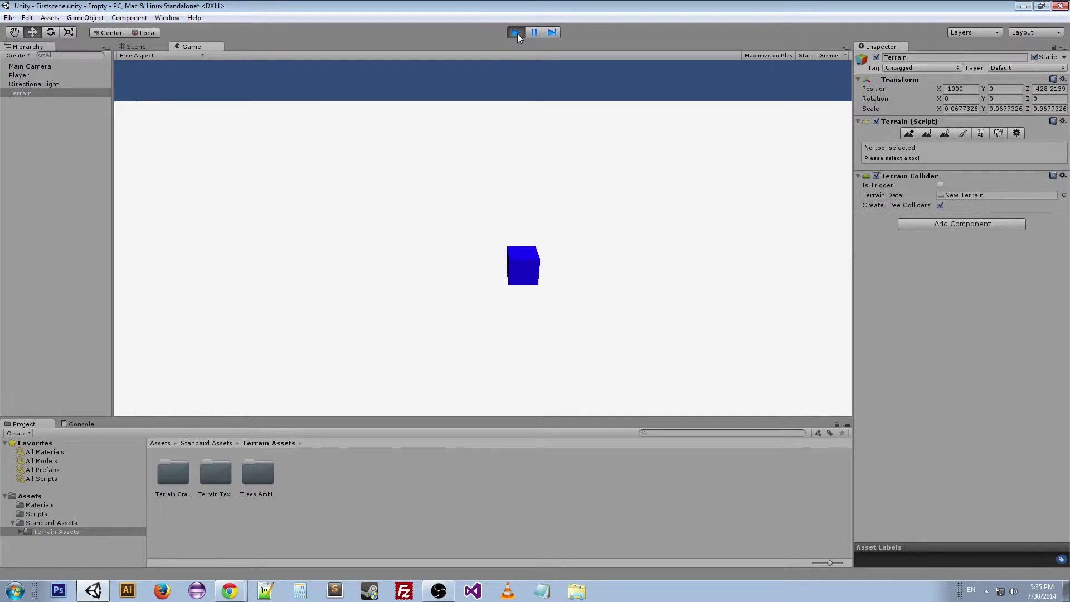
{"action": "left_click", "coordinate": [518, 34]}
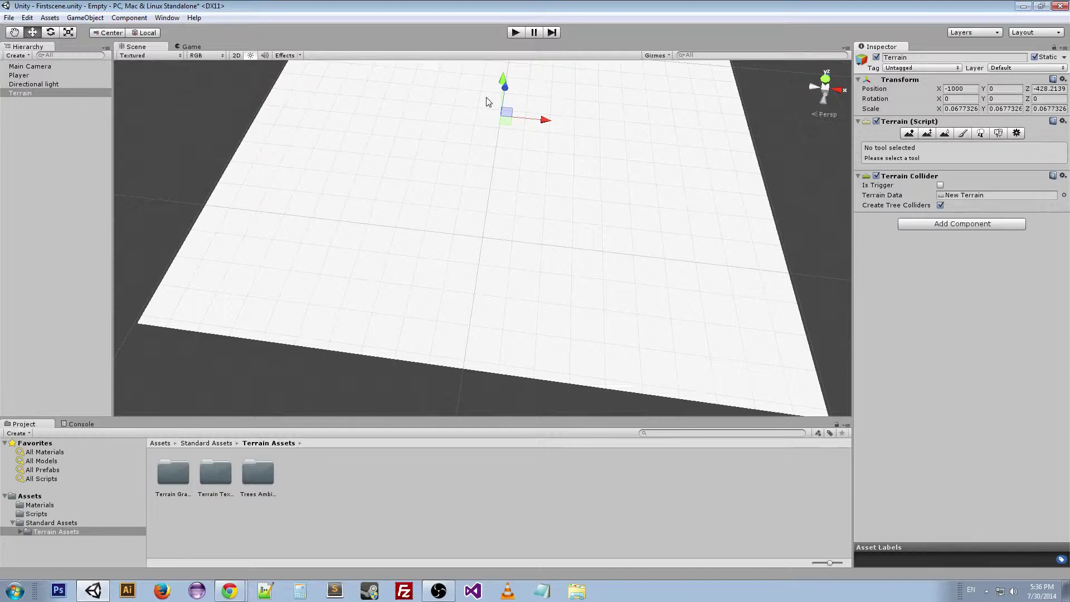
Step: Raise two roughly parallel ridges along the terrain's length from the top view, using Raise / Lower Terrain with the soft round brush
{"action": "left_click_drag", "start_coordinate": [535, 289], "coordinate": [560, 218], "text": "alt"}
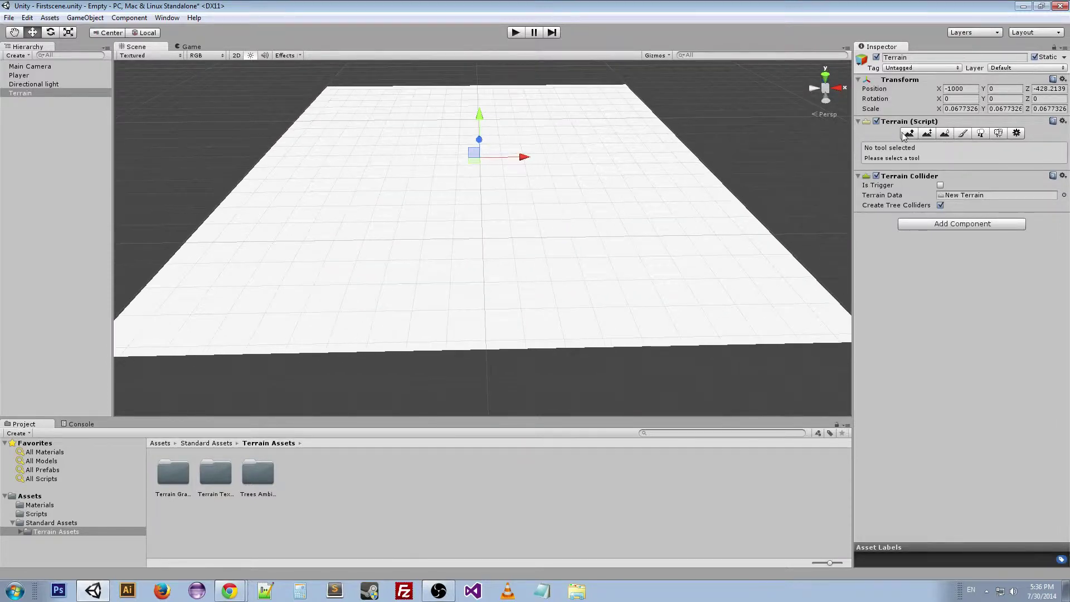
{"action": "left_click", "coordinate": [827, 80]}
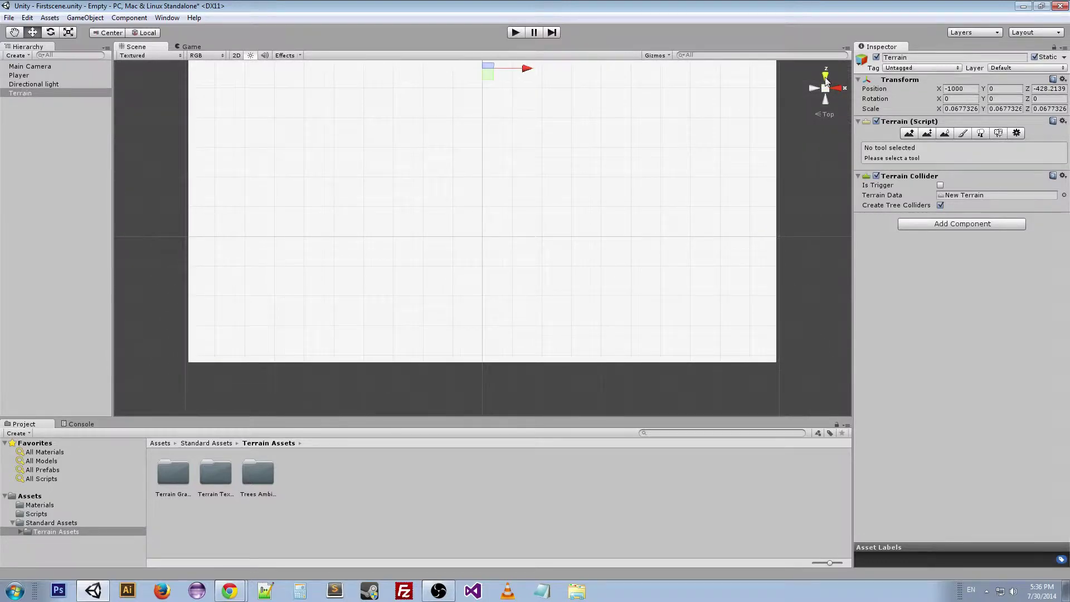
{"action": "middle_click_drag", "start_coordinate": [506, 179], "coordinate": [516, 324]}
{"action": "scroll", "coordinate": [516, 324], "scroll_direction": "down", "scroll_amount": 5}
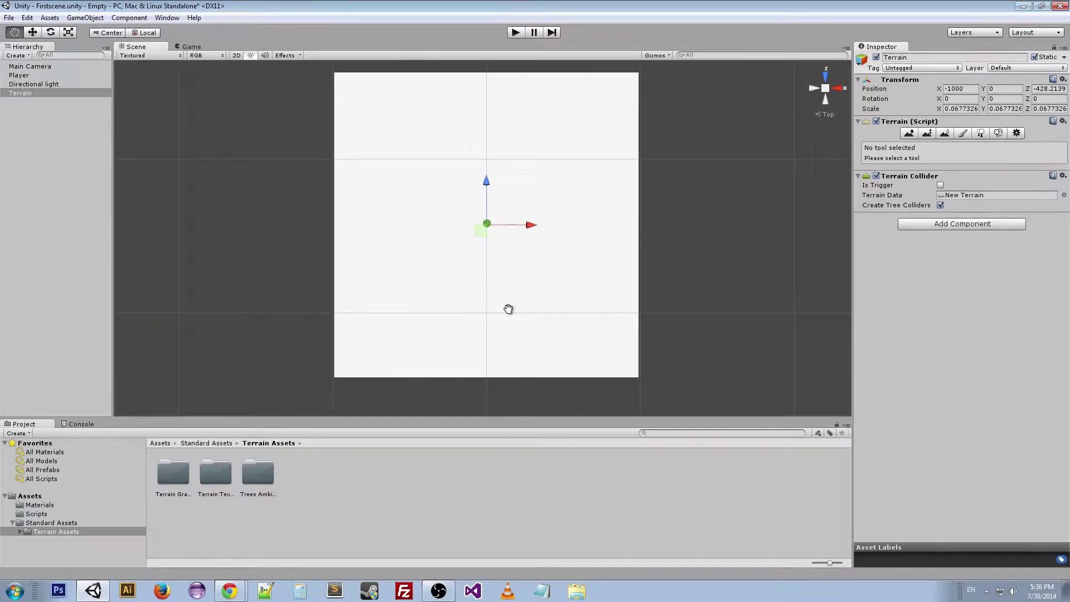
{"action": "left_click", "coordinate": [909, 133]}
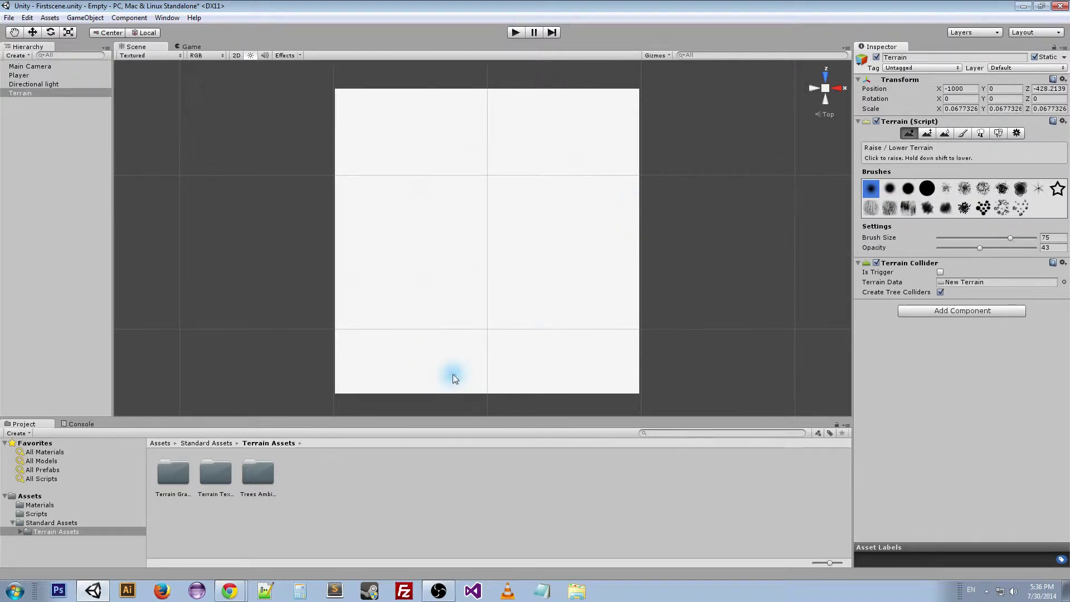
{"action": "left_click_drag", "start_coordinate": [453, 377], "coordinate": [450, 366]}
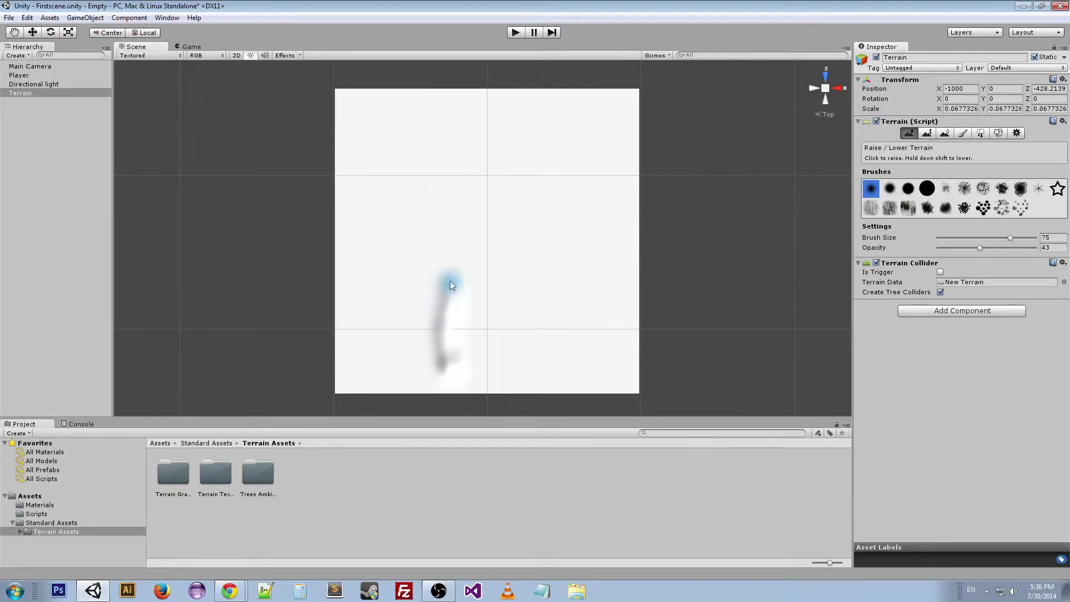
{"action": "left_click_drag", "start_coordinate": [451, 219], "coordinate": [449, 134]}
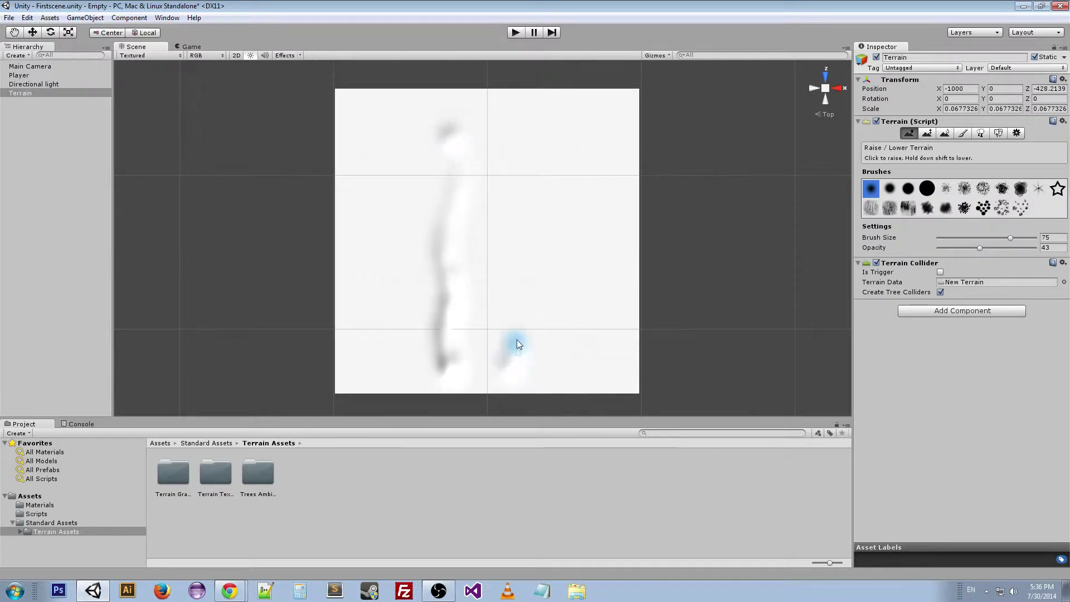
{"action": "left_click_drag", "start_coordinate": [517, 267], "coordinate": [512, 205]}
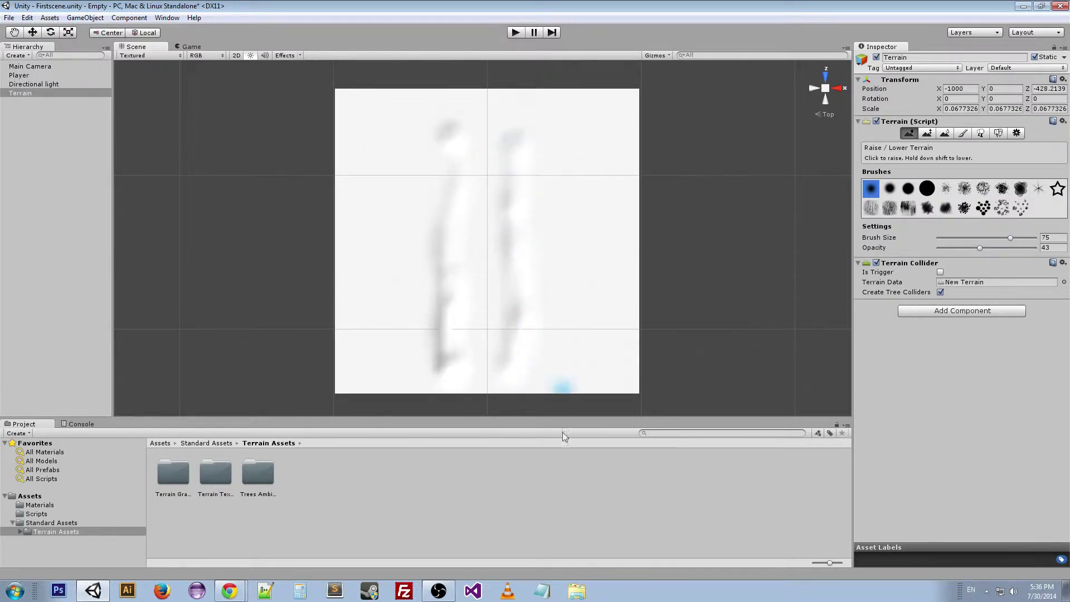
Step: Reinforce the right ridge and flatten the lower end of the left ridge with Raise / Lower Terrain, working from the top view
{"action": "mouse_move", "coordinate": [474, 341]}
{"action": "left_mouse_down", "text": "alt"}
{"action": "mouse_move", "coordinate": [461, 327]}
{"action": "mouse_move", "coordinate": [464, 56]}
{"action": "mouse_move", "coordinate": [490, 402]}
{"action": "mouse_move", "coordinate": [484, 322]}
{"action": "left_mouse_up", "text": "alt"}
{"action": "scroll", "coordinate": [490, 365], "scroll_direction": "down", "scroll_amount": 5}
{"action": "left_click", "coordinate": [825, 77]}
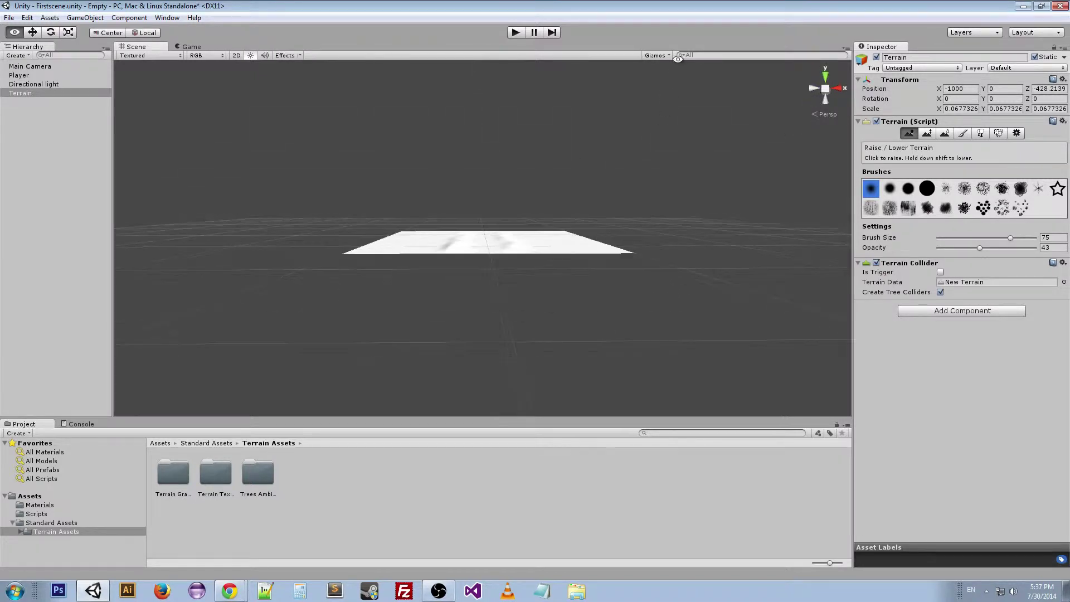
{"action": "left_click", "coordinate": [825, 77]}
{"action": "scroll", "coordinate": [473, 274], "scroll_direction": "up", "scroll_amount": 3}
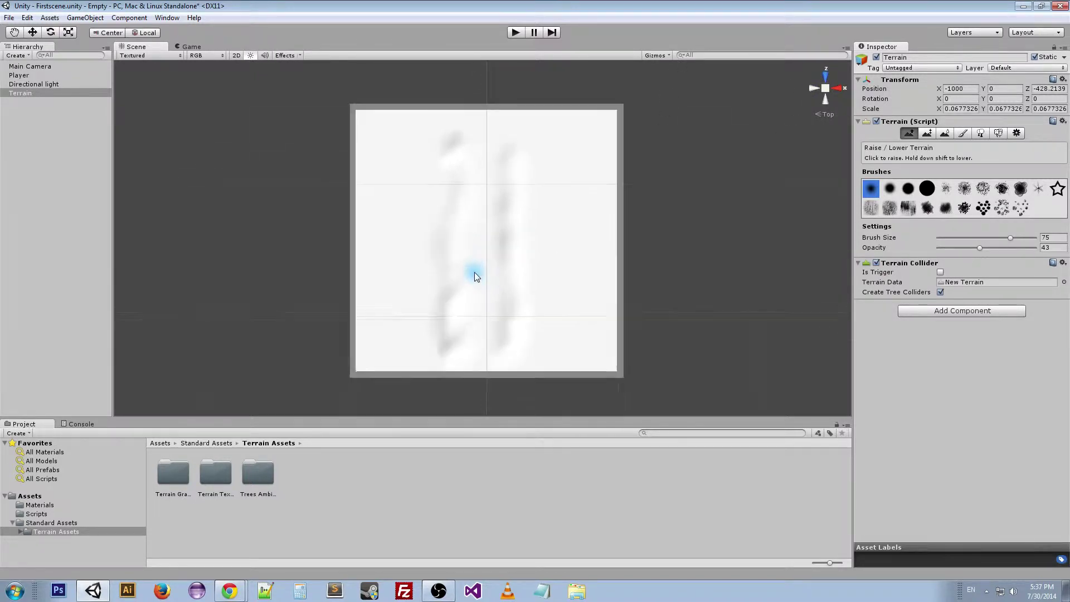
{"action": "scroll", "coordinate": [476, 279], "scroll_direction": "up", "scroll_amount": 1}
{"action": "mouse_move", "coordinate": [452, 309]}
{"action": "left_mouse_down"}
{"action": "mouse_move", "coordinate": [447, 318]}
{"action": "mouse_move", "coordinate": [454, 304]}
{"action": "mouse_move", "coordinate": [447, 315]}
{"action": "mouse_move", "coordinate": [429, 300]}
{"action": "left_mouse_up"}
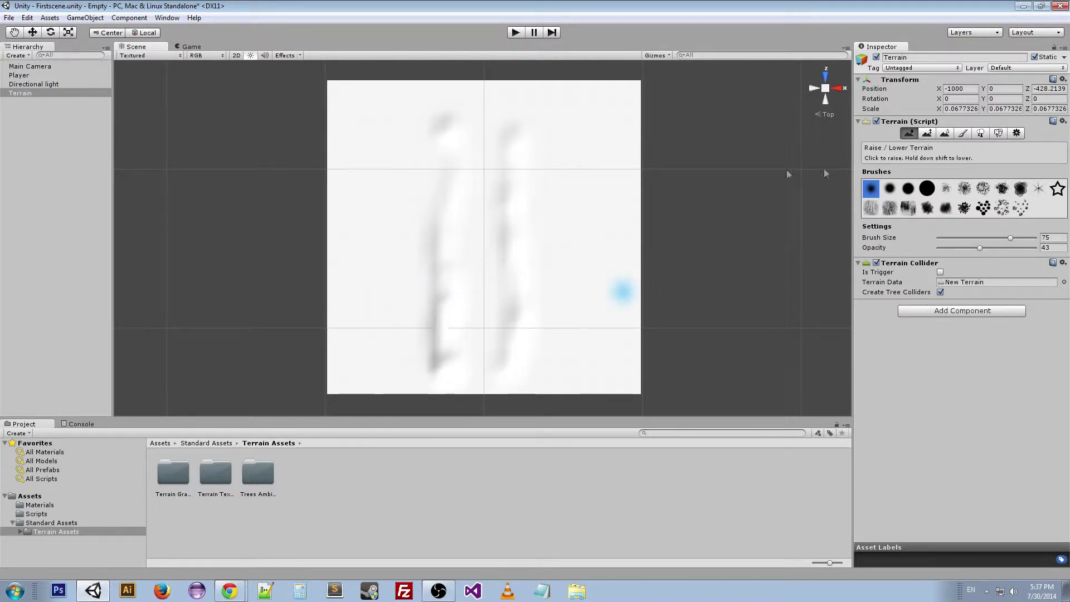
{"action": "mouse_move", "coordinate": [435, 354]}
{"action": "left_mouse_down"}
{"action": "mouse_move", "coordinate": [444, 128]}
{"action": "mouse_move", "coordinate": [470, 282]}
{"action": "mouse_move", "coordinate": [539, 263]}
{"action": "mouse_move", "coordinate": [508, 359]}
{"action": "mouse_move", "coordinate": [516, 216]}
{"action": "mouse_move", "coordinate": [505, 120]}
{"action": "mouse_move", "coordinate": [514, 359]}
{"action": "mouse_move", "coordinate": [579, 375]}
{"action": "mouse_move", "coordinate": [471, 358]}
{"action": "mouse_move", "coordinate": [473, 368]}
{"action": "mouse_move", "coordinate": [433, 361]}
{"action": "mouse_move", "coordinate": [439, 372]}
{"action": "mouse_move", "coordinate": [441, 286]}
{"action": "mouse_move", "coordinate": [441, 392]}
{"action": "mouse_move", "coordinate": [448, 285]}
{"action": "mouse_move", "coordinate": [453, 390]}
{"action": "mouse_move", "coordinate": [450, 357]}
{"action": "left_mouse_up"}
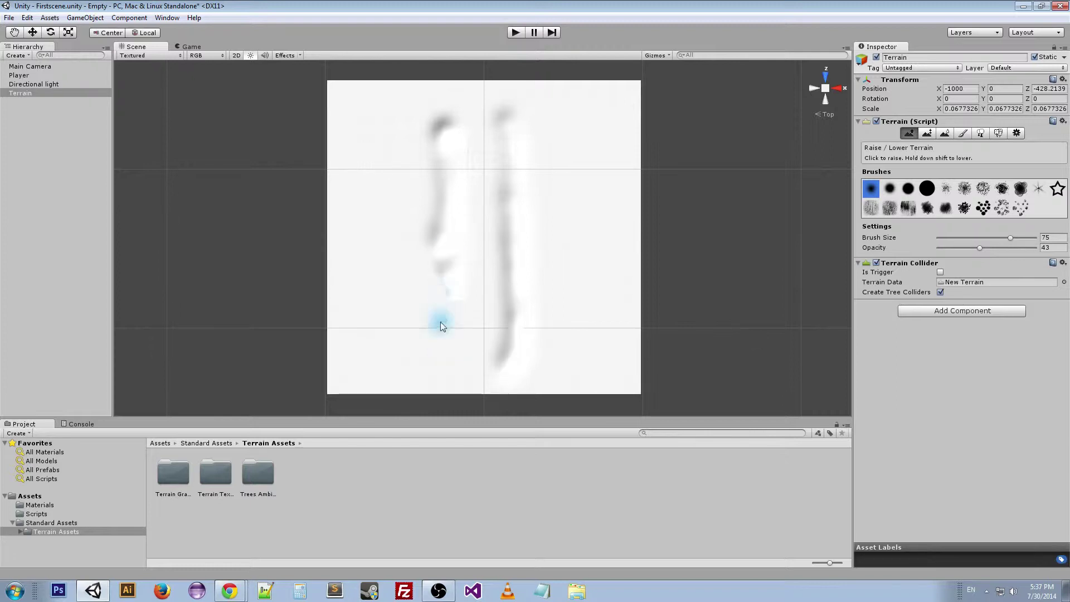
Step: Raise the flattened lower part of the left ridge again with brush size 75, and set the brush opacity to 12
{"action": "mouse_move", "coordinate": [447, 304]}
{"action": "left_mouse_down", "text": "alt"}
{"action": "mouse_move", "coordinate": [470, 342]}
{"action": "mouse_move", "coordinate": [458, 162]}
{"action": "mouse_move", "coordinate": [487, 359]}
{"action": "left_mouse_up", "text": "alt"}
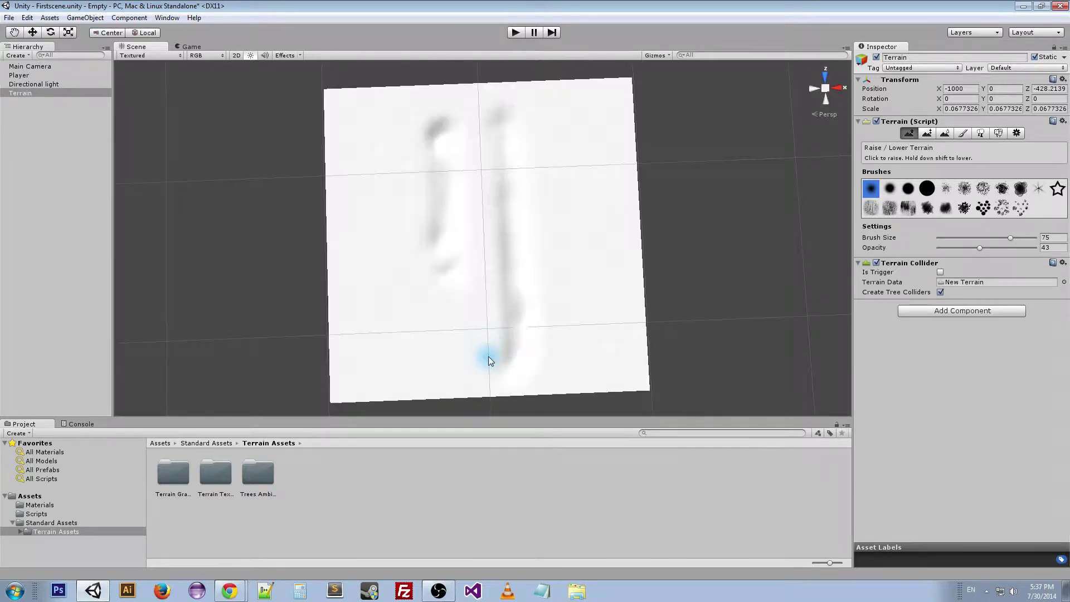
{"action": "scroll", "coordinate": [433, 260], "scroll_direction": "up", "scroll_amount": 5}
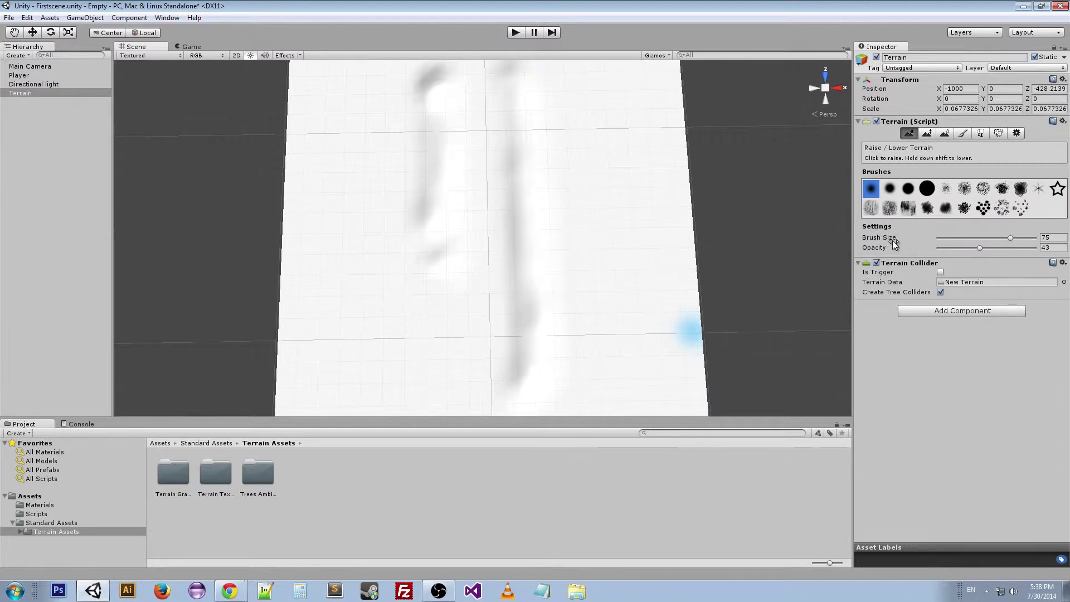
{"action": "mouse_move", "coordinate": [888, 240]}
{"action": "left_mouse_down"}
{"action": "mouse_move", "coordinate": [954, 182]}
{"action": "mouse_move", "coordinate": [924, 192]}
{"action": "left_mouse_up"}
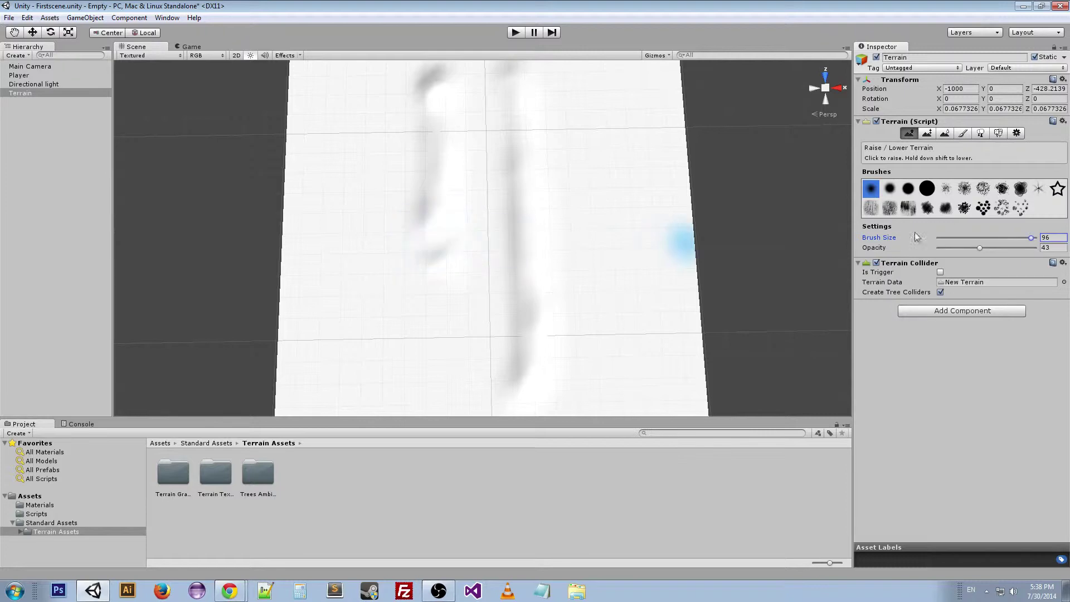
{"action": "left_click_drag", "start_coordinate": [1031, 239], "coordinate": [1013, 238]}
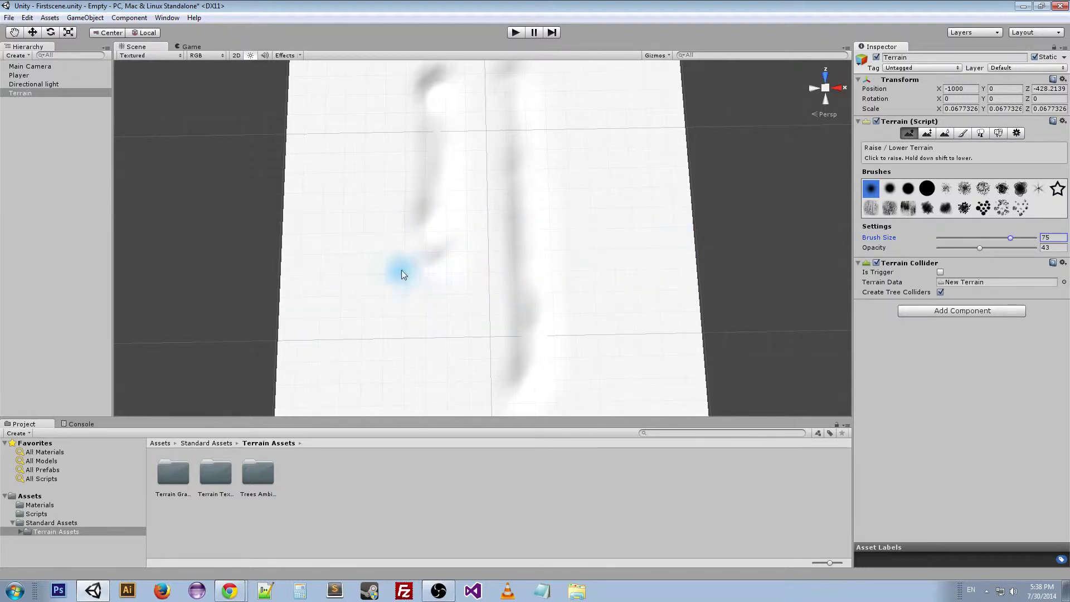
{"action": "left_click", "coordinate": [425, 248]}
{"action": "left_click_drag", "start_coordinate": [980, 249], "coordinate": [951, 248]}
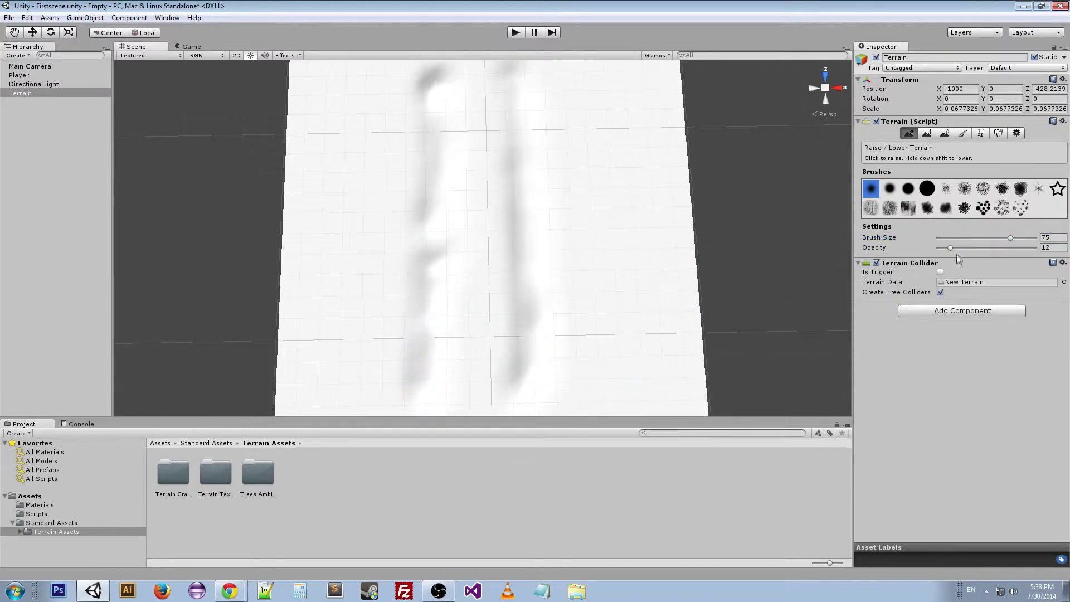
Step: Set the brush opacity to 100 and raise the left ridge higher along its length with the soft round brush
{"action": "left_click_drag", "start_coordinate": [951, 249], "coordinate": [1035, 249]}
{"action": "mouse_move", "coordinate": [426, 398]}
{"action": "left_mouse_down"}
{"action": "mouse_move", "coordinate": [435, 202]}
{"action": "mouse_move", "coordinate": [440, 315]}
{"action": "mouse_move", "coordinate": [418, 210]}
{"action": "mouse_move", "coordinate": [423, 101]}
{"action": "left_mouse_up"}
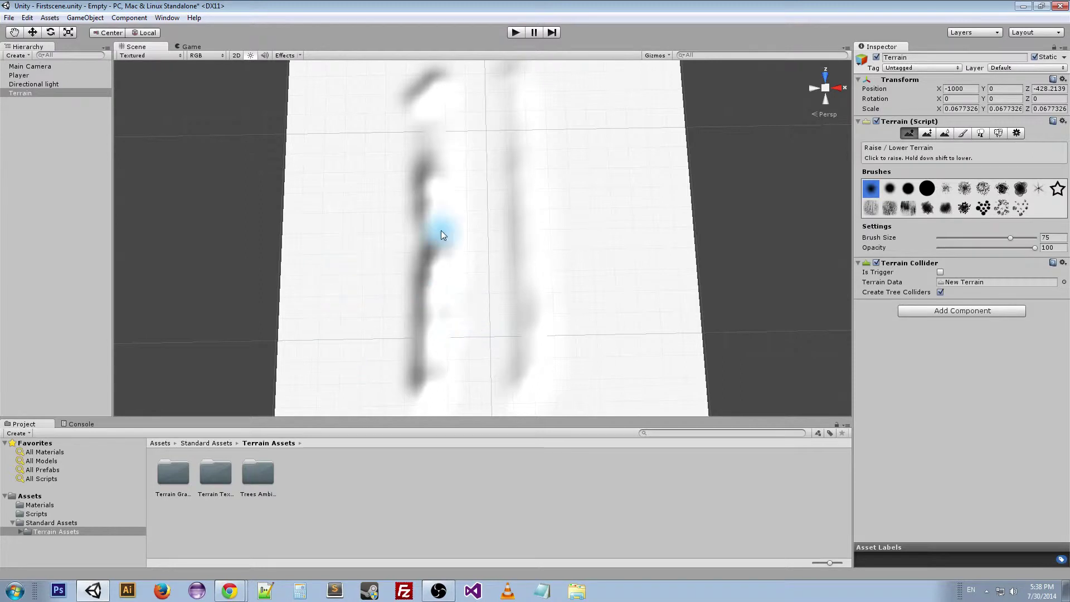
{"action": "scroll", "coordinate": [440, 230], "scroll_direction": "down", "scroll_amount": 2}
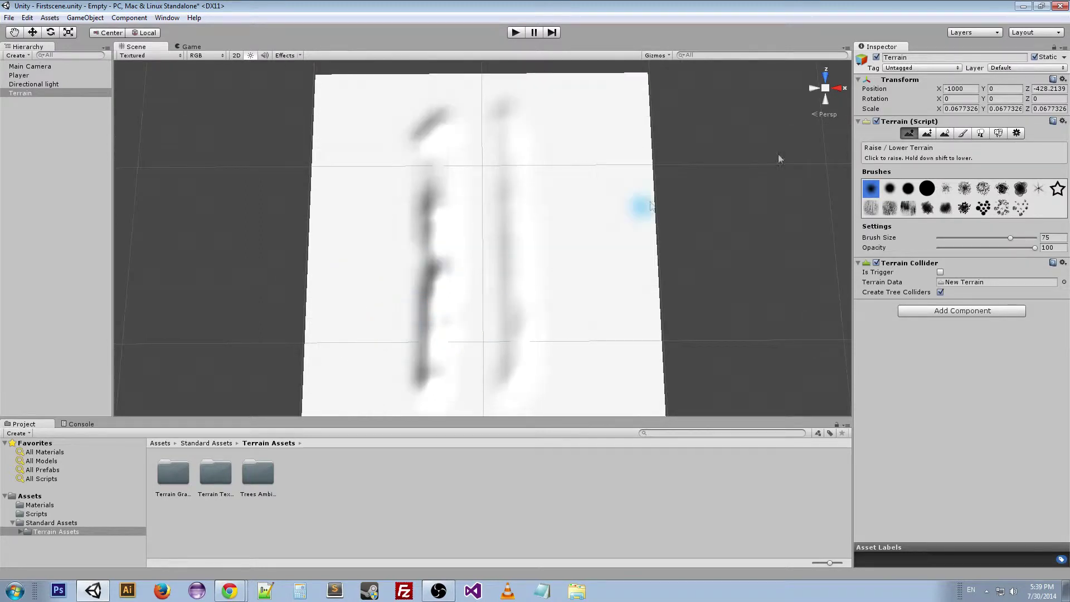
Step: Raise a steep round hill on the flat ground right of the ridges, using Raise / Lower Terrain with the large hard round brush
{"action": "left_click", "coordinate": [929, 135]}
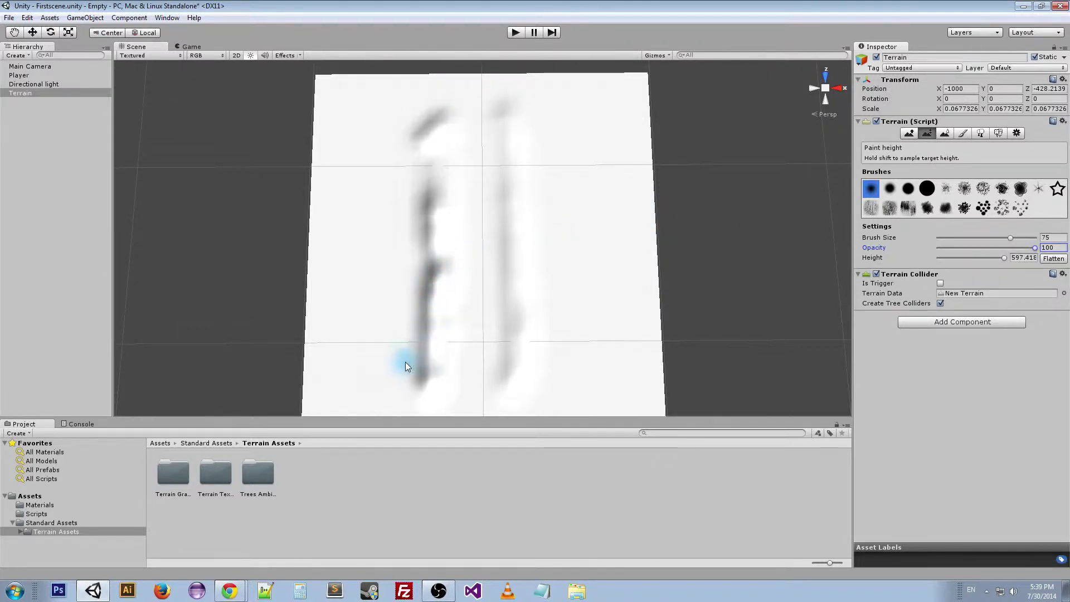
{"action": "left_click", "coordinate": [909, 133]}
{"action": "left_click", "coordinate": [926, 188]}
{"action": "mouse_move", "coordinate": [593, 307]}
{"action": "left_mouse_down"}
{"action": "mouse_move", "coordinate": [601, 316]}
{"action": "mouse_move", "coordinate": [525, 239]}
{"action": "mouse_move", "coordinate": [503, 103]}
{"action": "mouse_move", "coordinate": [496, 241]}
{"action": "mouse_move", "coordinate": [451, 263]}
{"action": "left_mouse_up"}
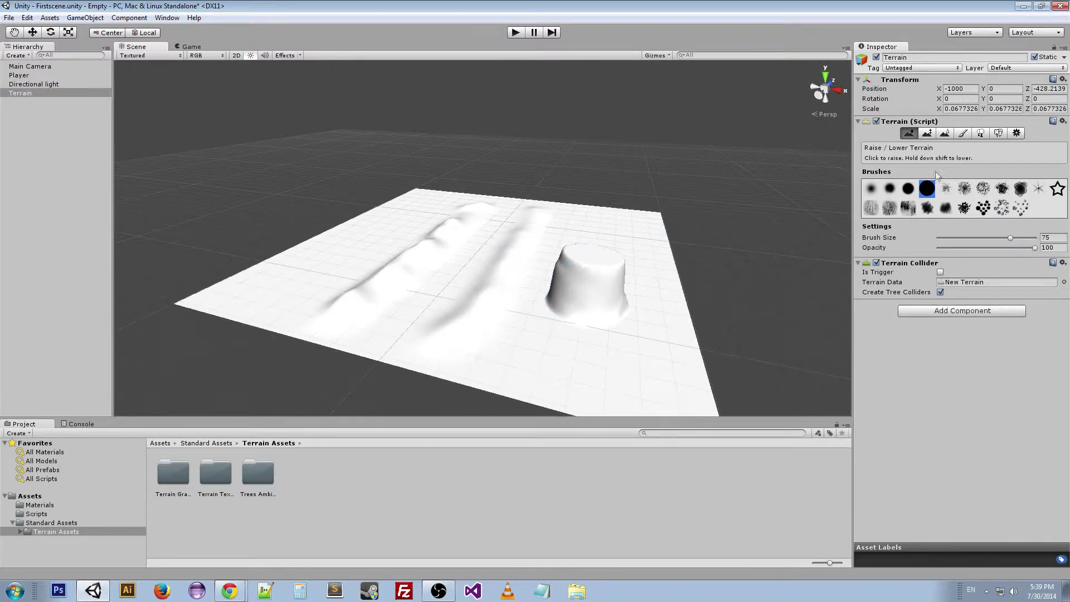
Step: Sample the hilltop's height with Paint Height and extend the plateau toward the terrain's far edge at that height
{"action": "left_click", "coordinate": [928, 134]}
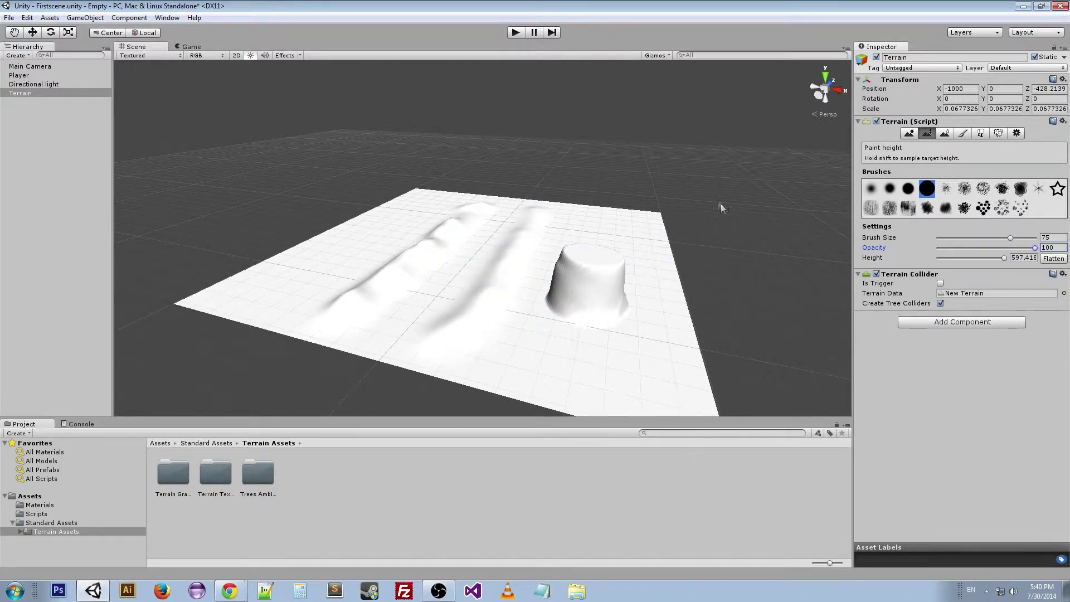
{"action": "left_click_drag", "start_coordinate": [559, 318], "coordinate": [578, 304], "text": "alt"}
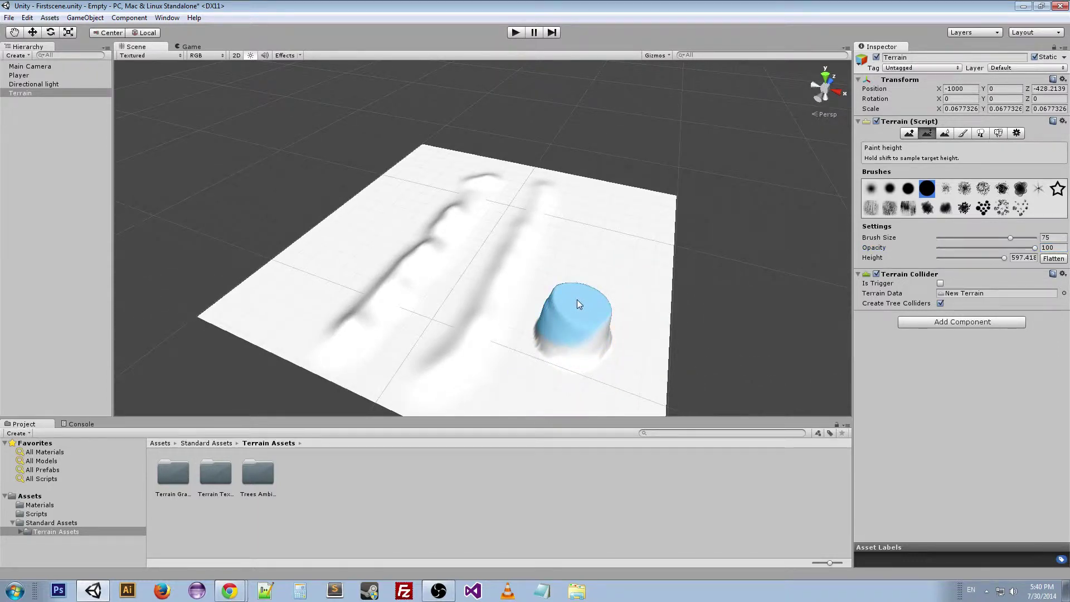
{"action": "left_click_drag", "start_coordinate": [578, 301], "coordinate": [582, 303]}
{"action": "left_click", "coordinate": [582, 301], "text": "shift"}
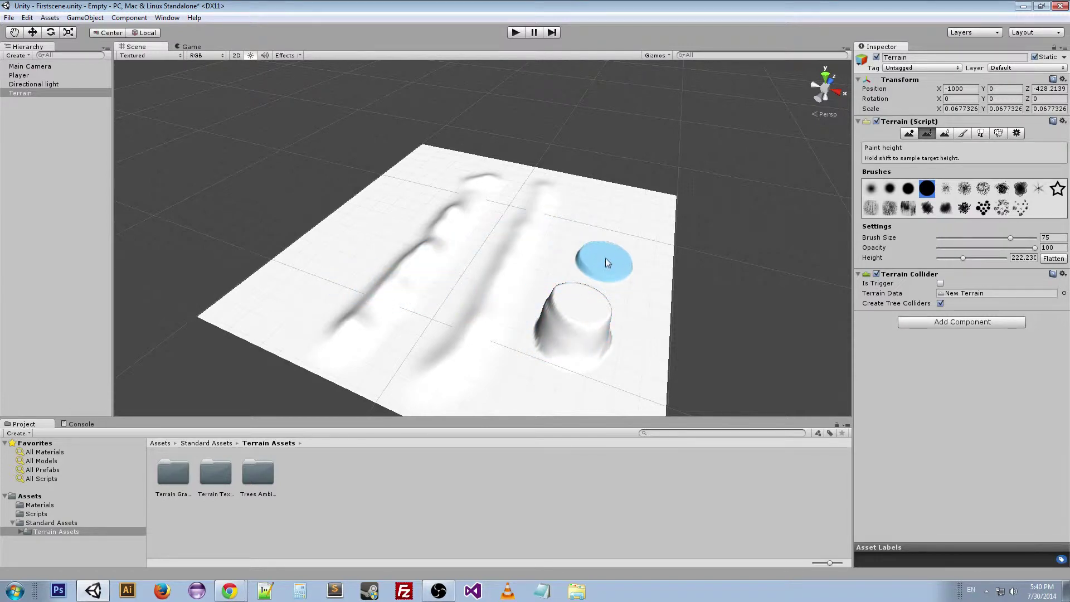
{"action": "mouse_move", "coordinate": [604, 263]}
{"action": "left_mouse_down"}
{"action": "mouse_move", "coordinate": [617, 234]}
{"action": "mouse_move", "coordinate": [599, 272]}
{"action": "mouse_move", "coordinate": [478, 369]}
{"action": "mouse_move", "coordinate": [561, 327]}
{"action": "mouse_move", "coordinate": [661, 182]}
{"action": "left_mouse_up"}
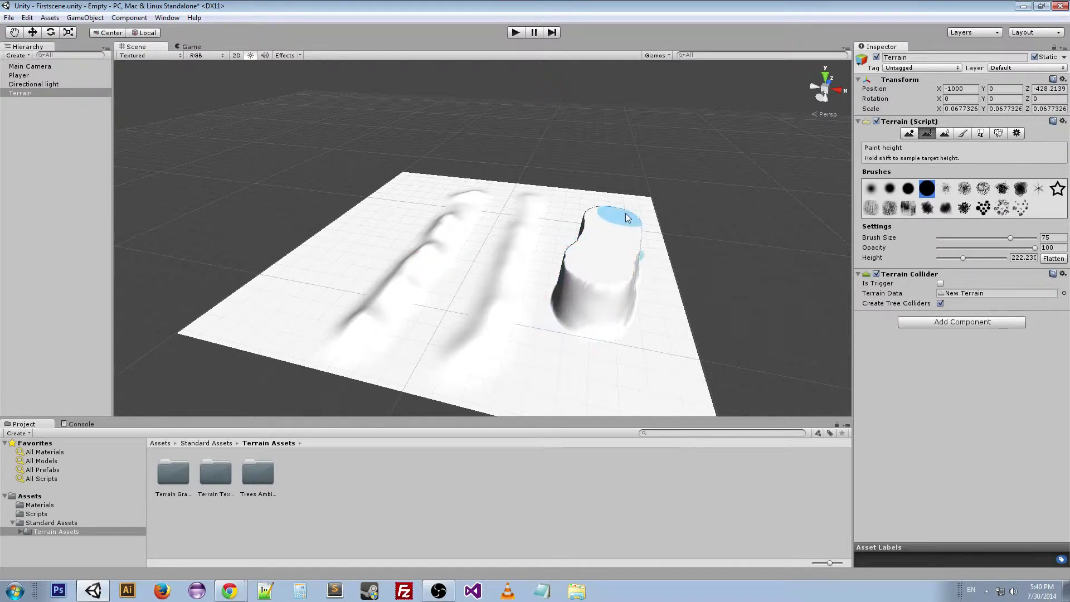
Step: Sample the flat ground's height with Paint Height and flatten the whole plateau down to it
{"action": "left_click", "coordinate": [557, 367], "text": "shift"}
{"action": "mouse_move", "coordinate": [553, 369]}
{"action": "left_mouse_down"}
{"action": "mouse_move", "coordinate": [551, 316]}
{"action": "mouse_move", "coordinate": [597, 268]}
{"action": "mouse_move", "coordinate": [600, 287]}
{"action": "mouse_move", "coordinate": [578, 300]}
{"action": "mouse_move", "coordinate": [604, 318]}
{"action": "mouse_move", "coordinate": [577, 314]}
{"action": "mouse_move", "coordinate": [568, 289]}
{"action": "mouse_move", "coordinate": [627, 311]}
{"action": "mouse_move", "coordinate": [631, 283]}
{"action": "mouse_move", "coordinate": [548, 304]}
{"action": "mouse_move", "coordinate": [575, 272]}
{"action": "mouse_move", "coordinate": [580, 284]}
{"action": "mouse_move", "coordinate": [610, 264]}
{"action": "mouse_move", "coordinate": [592, 267]}
{"action": "mouse_move", "coordinate": [584, 251]}
{"action": "mouse_move", "coordinate": [595, 230]}
{"action": "mouse_move", "coordinate": [601, 258]}
{"action": "mouse_move", "coordinate": [598, 232]}
{"action": "mouse_move", "coordinate": [619, 214]}
{"action": "mouse_move", "coordinate": [628, 264]}
{"action": "mouse_move", "coordinate": [628, 216]}
{"action": "mouse_move", "coordinate": [629, 256]}
{"action": "left_mouse_up"}
Step: Raise a tall steep hill near the terrain's right edge, using Raise / Lower Terrain with the hard round brush at opacity 100
{"action": "left_click", "coordinate": [945, 133]}
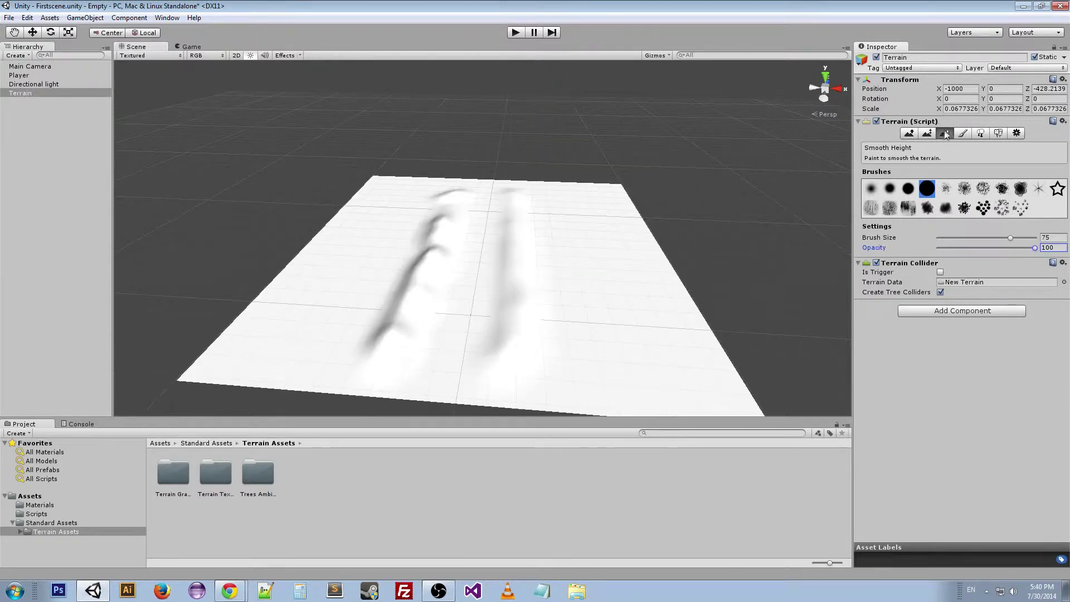
{"action": "left_click", "coordinate": [909, 133]}
{"action": "left_click_drag", "start_coordinate": [615, 266], "coordinate": [628, 203]}
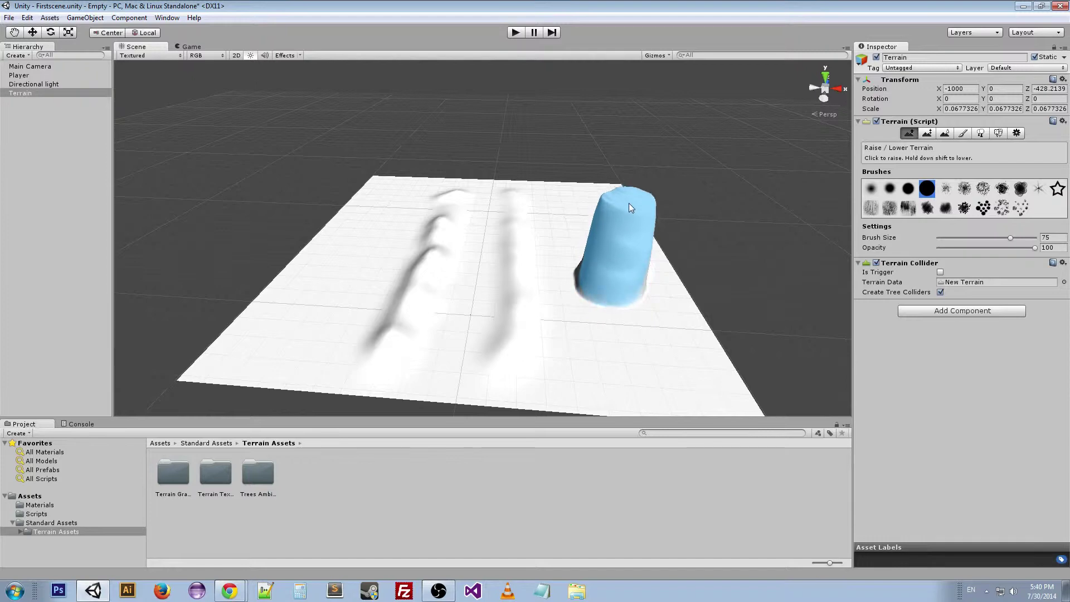
Step: Smooth the top and sides of the tall hill with Smooth Height, and check it from several angles
{"action": "left_click", "coordinate": [949, 134]}
{"action": "mouse_move", "coordinate": [627, 209]}
{"action": "left_mouse_down"}
{"action": "mouse_move", "coordinate": [623, 218]}
{"action": "mouse_move", "coordinate": [611, 200]}
{"action": "mouse_move", "coordinate": [631, 233]}
{"action": "mouse_move", "coordinate": [477, 305]}
{"action": "mouse_move", "coordinate": [506, 334]}
{"action": "left_mouse_up"}
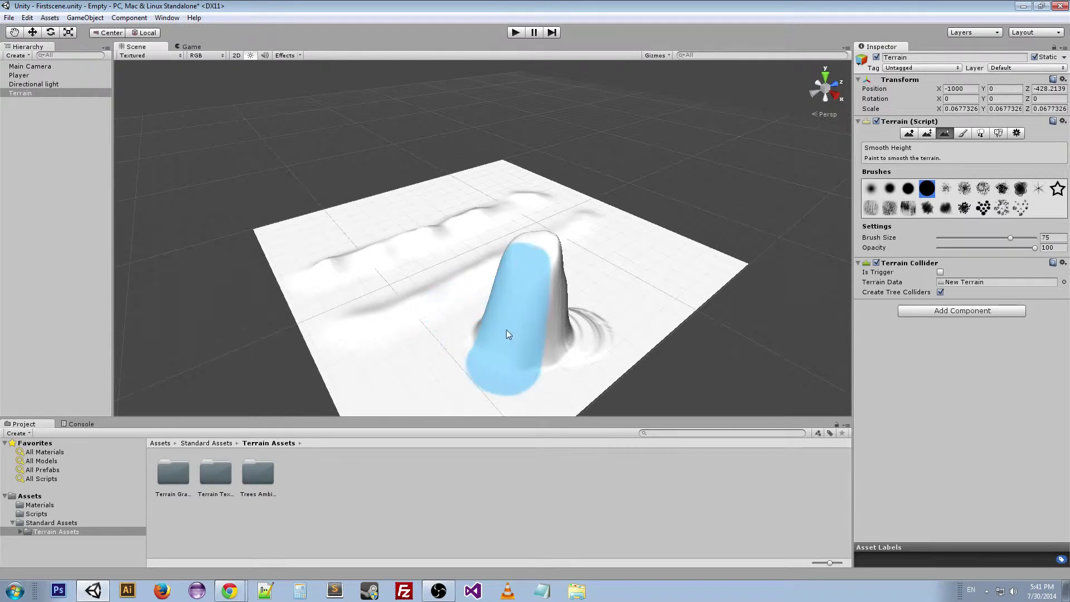
{"action": "mouse_move", "coordinate": [594, 297]}
{"action": "left_mouse_down", "text": "alt"}
{"action": "mouse_move", "coordinate": [402, 344]}
{"action": "mouse_move", "coordinate": [449, 335]}
{"action": "mouse_move", "coordinate": [402, 326]}
{"action": "mouse_move", "coordinate": [386, 296]}
{"action": "mouse_move", "coordinate": [344, 353]}
{"action": "mouse_move", "coordinate": [426, 373]}
{"action": "mouse_move", "coordinate": [490, 323]}
{"action": "mouse_move", "coordinate": [742, 329]}
{"action": "mouse_move", "coordinate": [535, 289]}
{"action": "mouse_move", "coordinate": [275, 336]}
{"action": "mouse_move", "coordinate": [490, 370]}
{"action": "mouse_move", "coordinate": [556, 360]}
{"action": "mouse_move", "coordinate": [752, 221]}
{"action": "left_mouse_up", "text": "alt"}
Step: Add the GoodDirt texture to the terrain as its base texture, keeping the tile size at 15 by 15
{"action": "key", "text": "shift+r"}
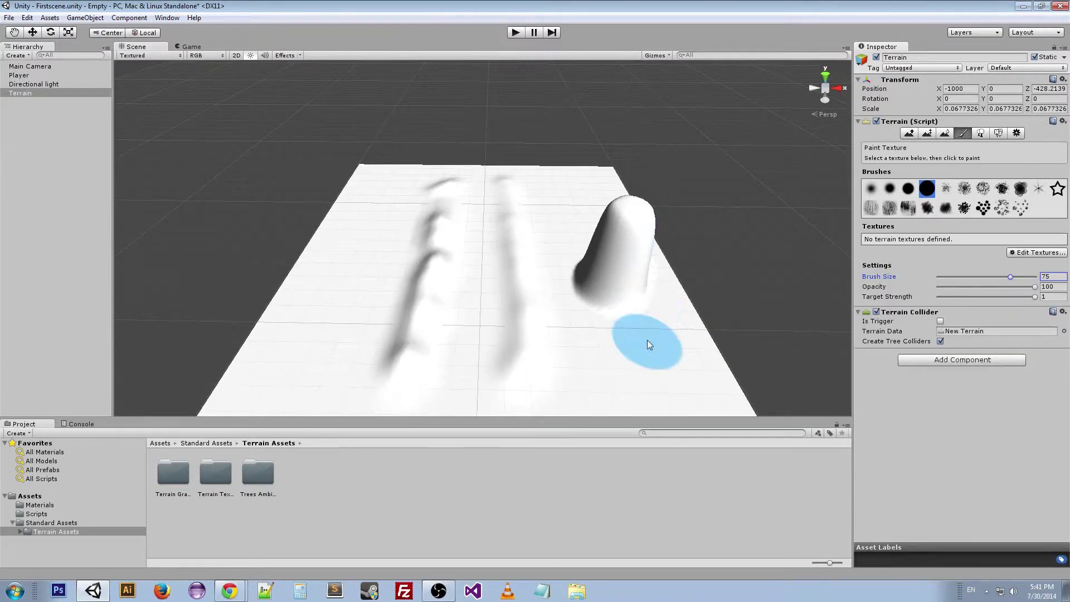
{"action": "left_click", "coordinate": [1040, 252]}
{"action": "left_click", "coordinate": [1038, 254]}
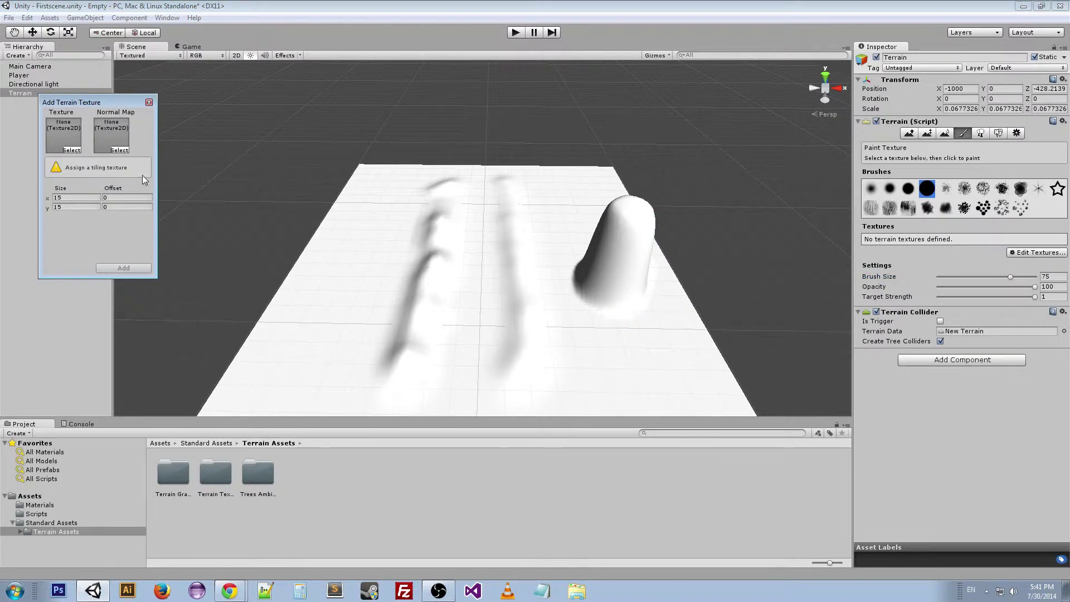
{"action": "left_click", "coordinate": [72, 150]}
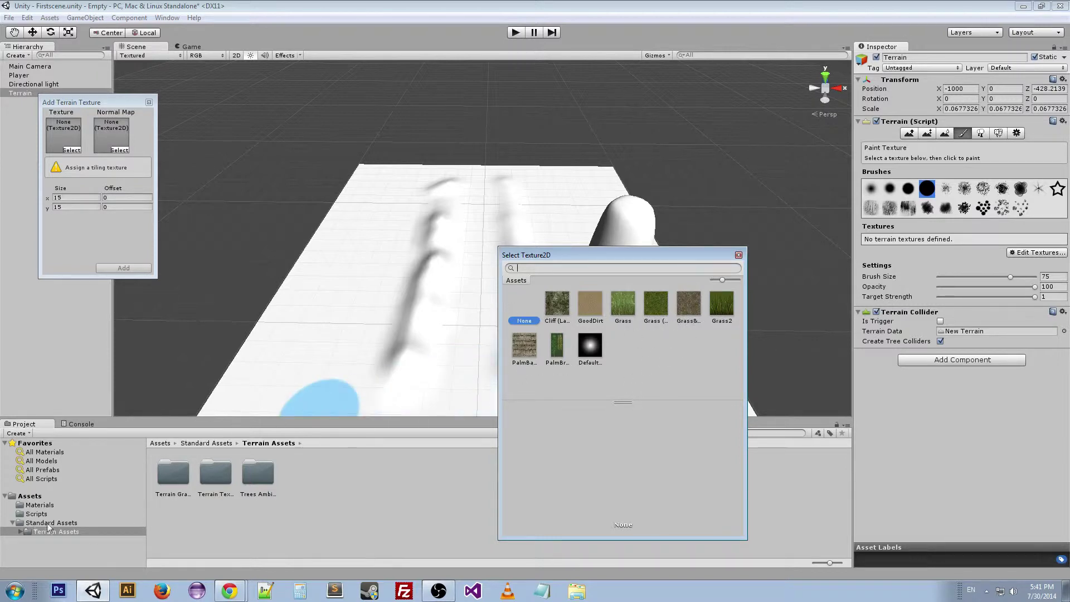
{"action": "left_click", "coordinate": [594, 306]}
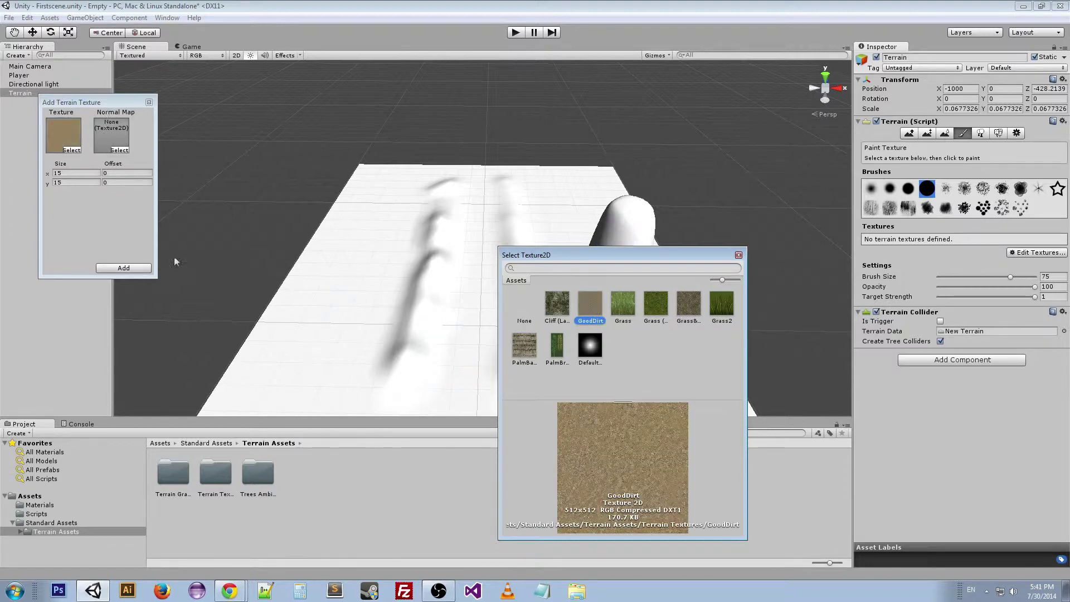
{"action": "left_click", "coordinate": [126, 268]}
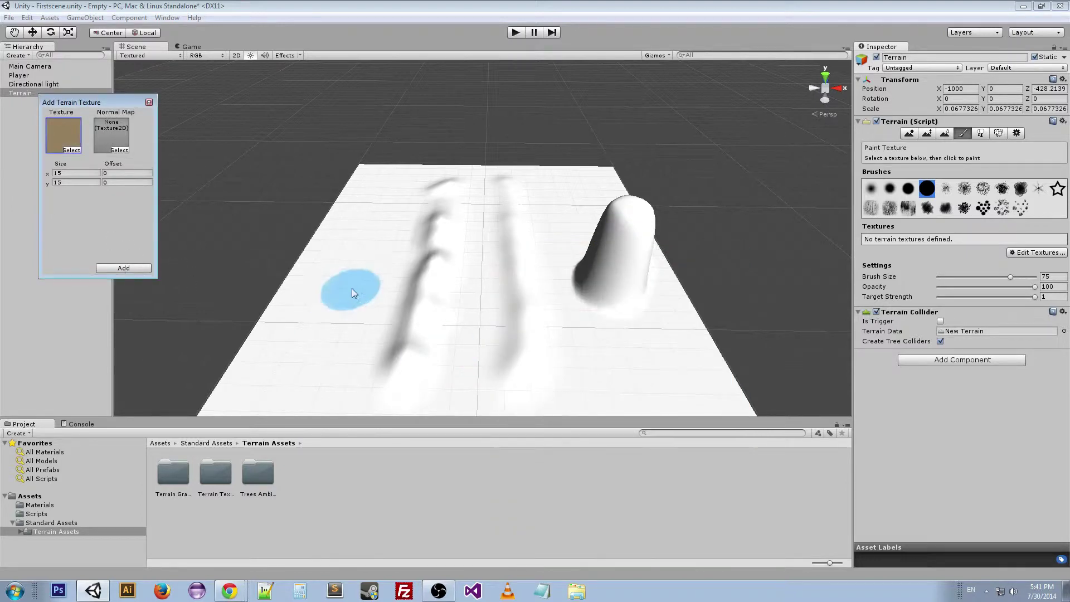
{"action": "left_click", "coordinate": [124, 268]}
{"action": "scroll", "coordinate": [477, 372], "scroll_direction": "up", "scroll_amount": 3}
{"action": "scroll", "coordinate": [477, 372], "scroll_direction": "down", "scroll_amount": 2}
{"action": "scroll", "coordinate": [470, 328], "scroll_direction": "down", "scroll_amount": 5}
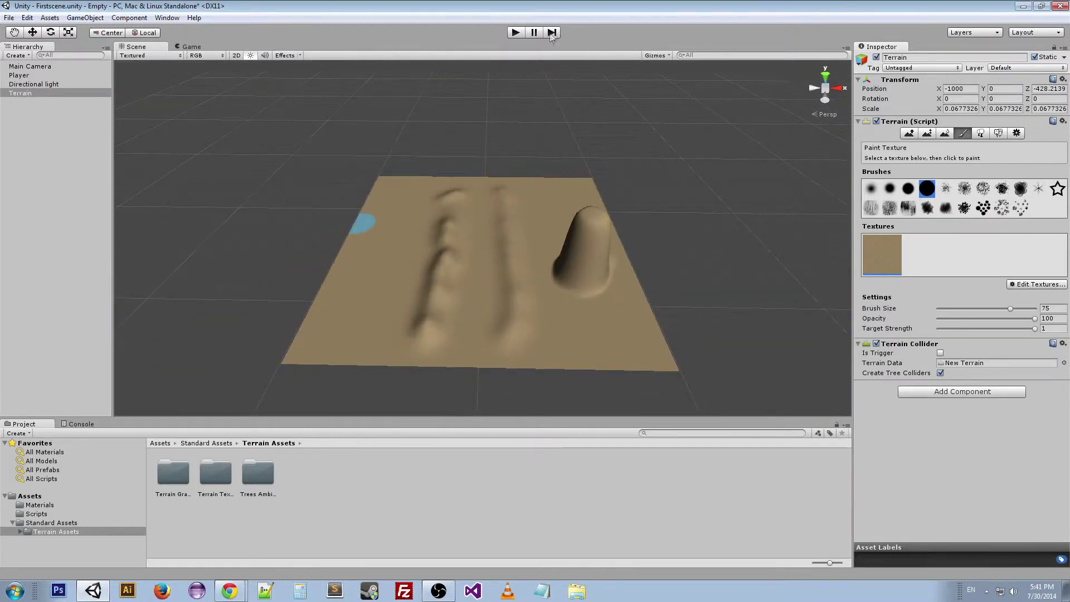
Step: Test-play the scene by moving the player cube around in all directions on the dirt terrain, and stop the game
{"action": "key", "text": "ctrl+p"}
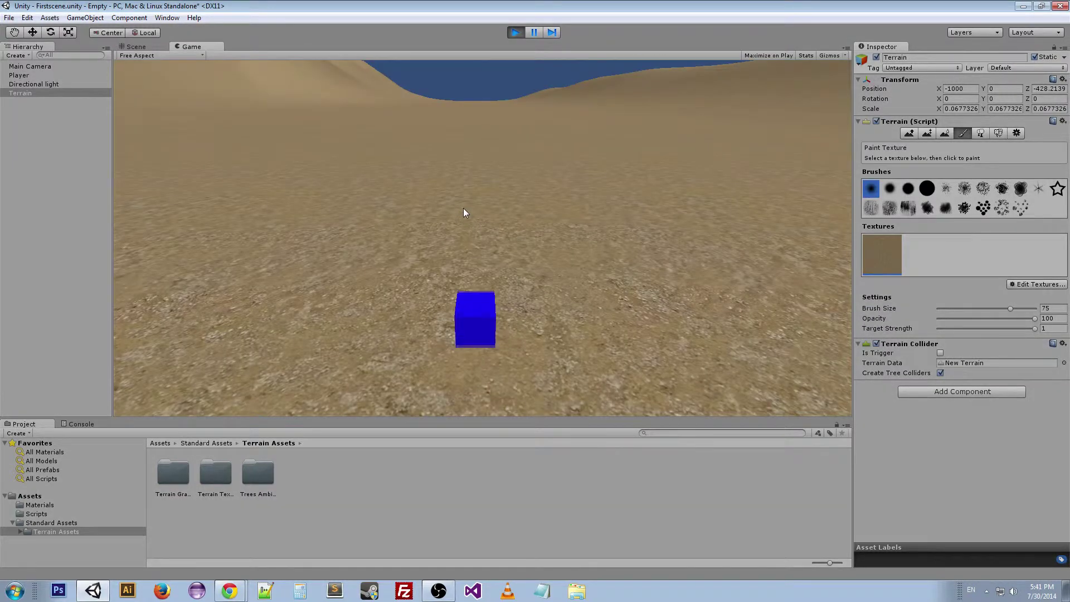
{"action": "key", "text": "Up"}
{"action": "key", "text": "Left"}
{"action": "key", "text": "Right"}
{"action": "key", "text": "Down"}
{"action": "key", "text": "Right"}
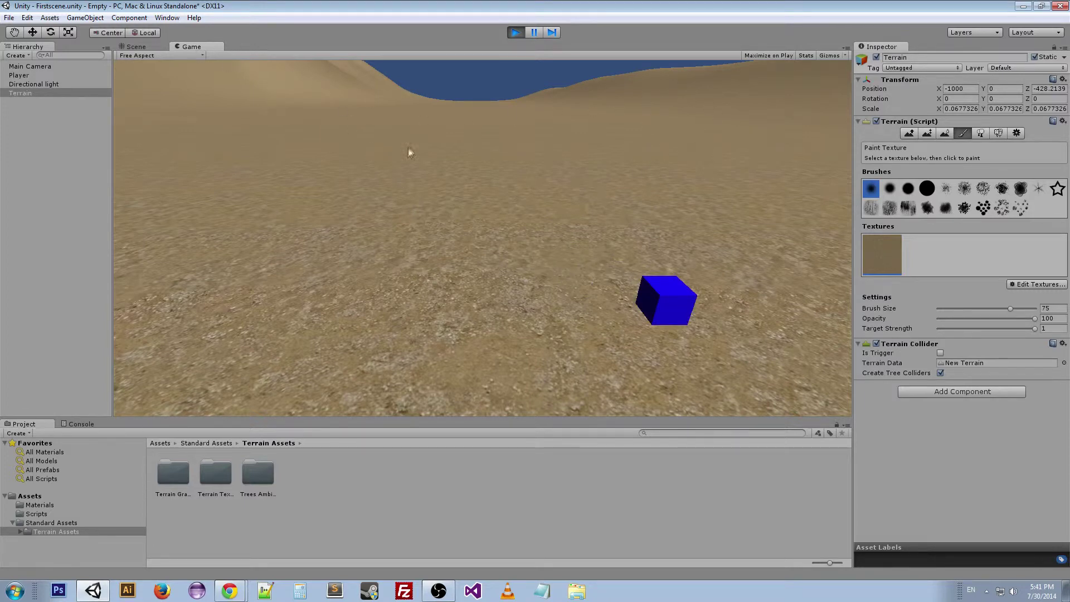
{"action": "key", "text": "Down"}
{"action": "key", "text": "Left"}
{"action": "key", "text": "Up"}
{"action": "key", "text": "Right"}
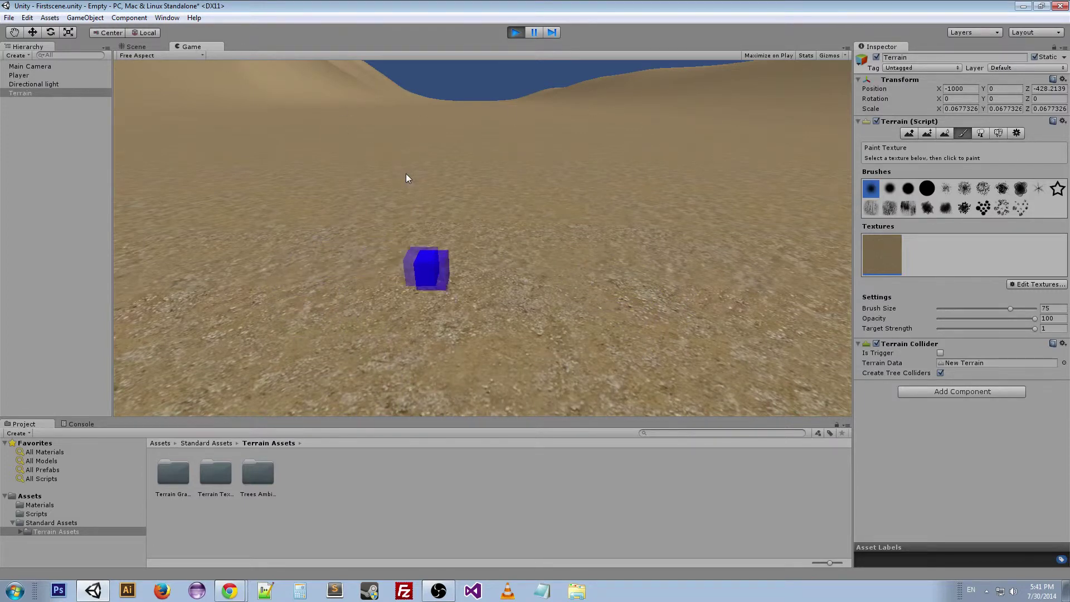
{"action": "key", "text": "Down"}
{"action": "key", "text": "Right"}
{"action": "key", "text": "Up"}
{"action": "key", "text": "Left"}
{"action": "key", "text": "Down"}
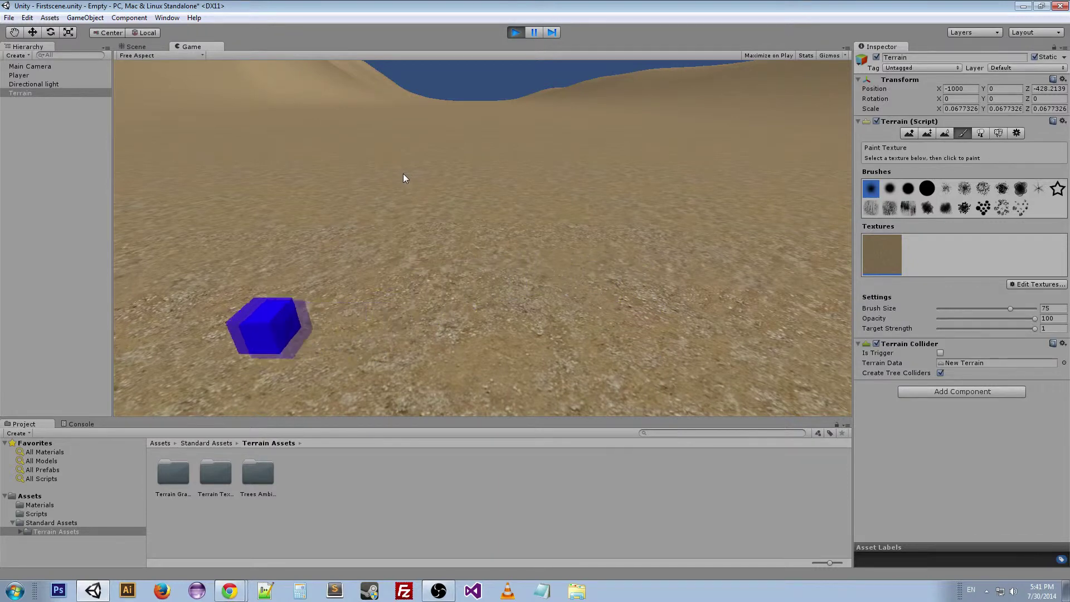
{"action": "key", "text": "Right"}
{"action": "key", "text": "Left"}
{"action": "key", "text": "ctrl+p"}
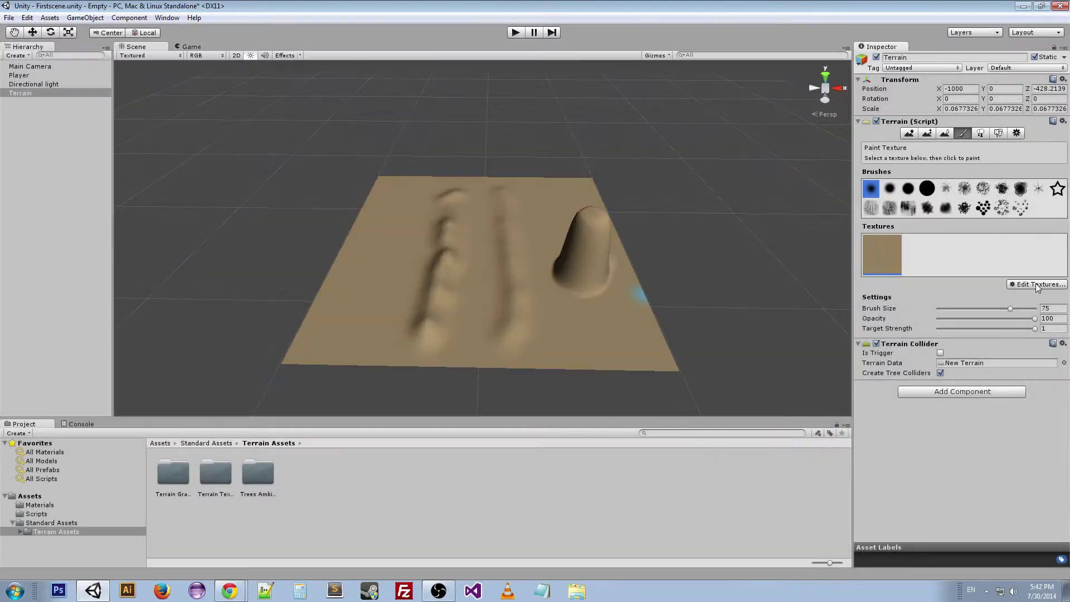
Step: Add Grass (Hill) as a second terrain texture with tile size 15 by 15
{"action": "left_click", "coordinate": [1038, 285]}
{"action": "left_click", "coordinate": [1024, 287]}
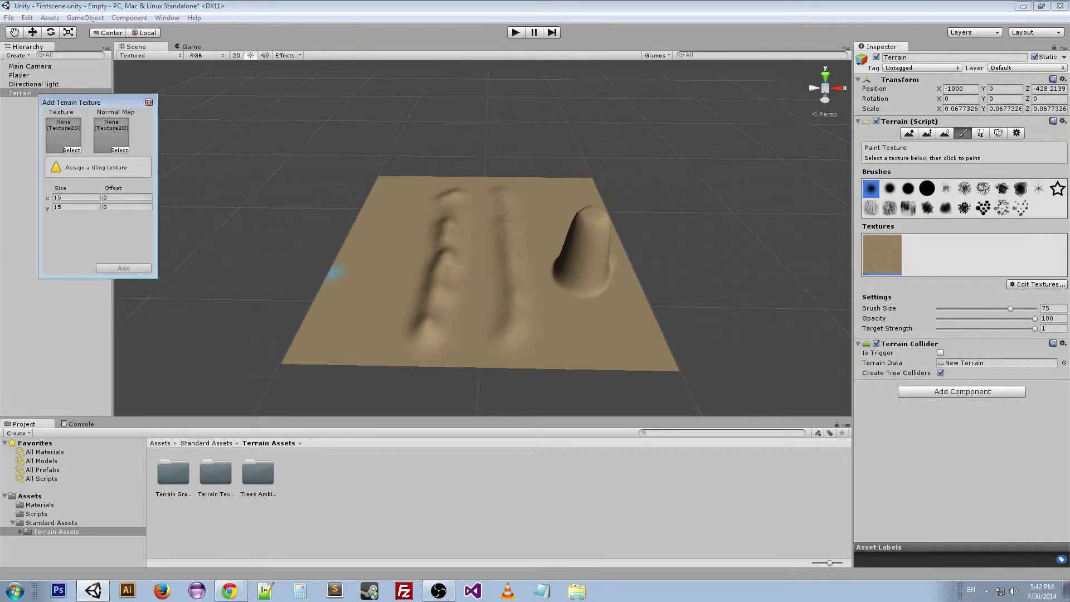
{"action": "left_click", "coordinate": [72, 148]}
{"action": "left_click", "coordinate": [655, 309]}
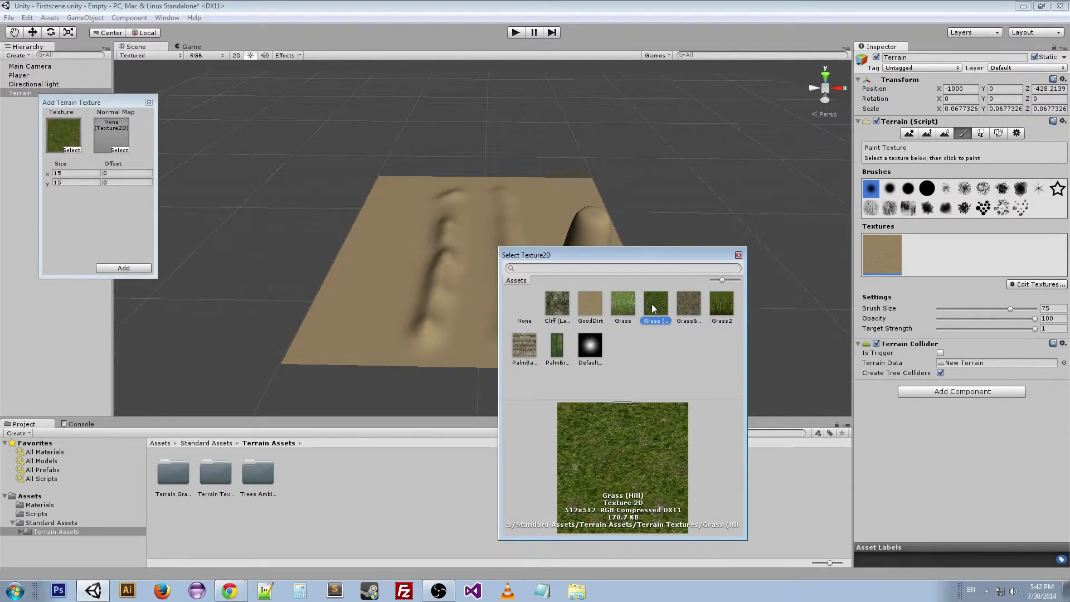
{"action": "double_click", "coordinate": [656, 309]}
{"action": "left_click", "coordinate": [103, 270]}
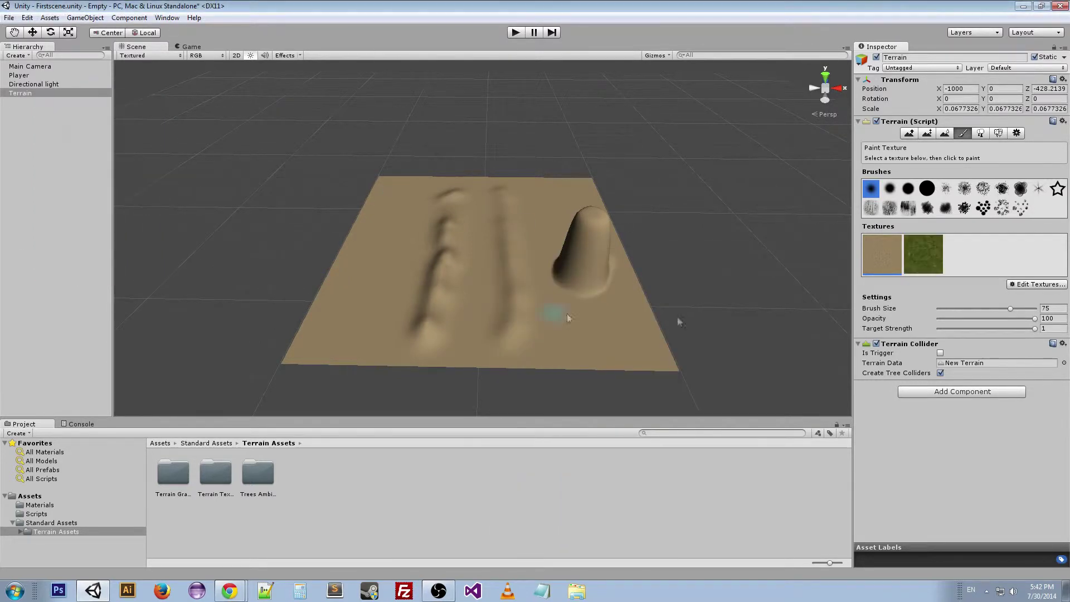
Step: Paint the Grass (Hill) texture over the lower valley between the two ridges, and briefly test-play the scene
{"action": "left_click", "coordinate": [940, 257]}
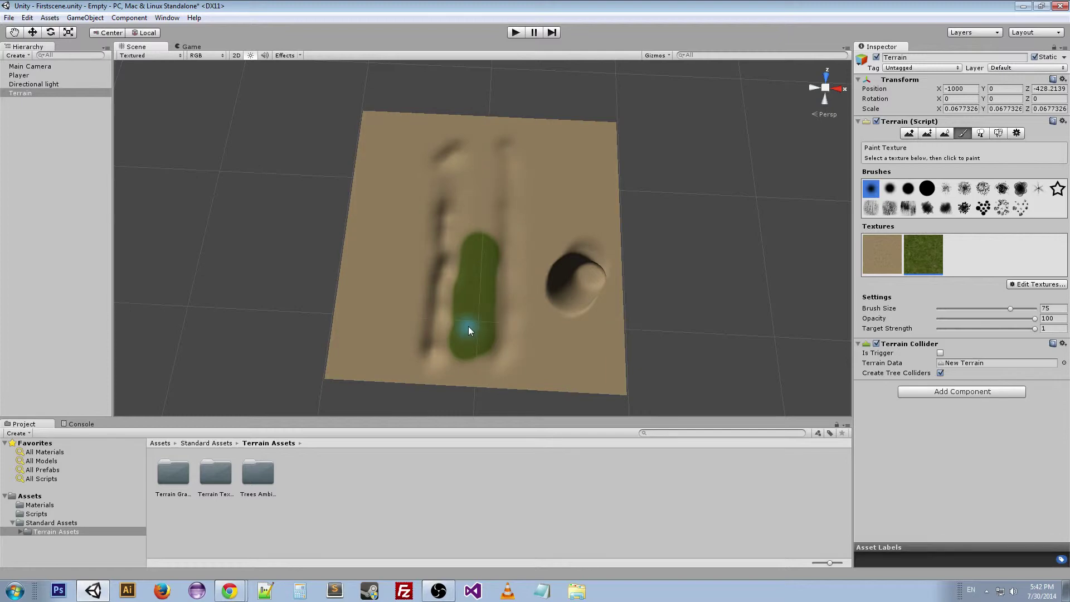
{"action": "left_click", "coordinate": [516, 32]}
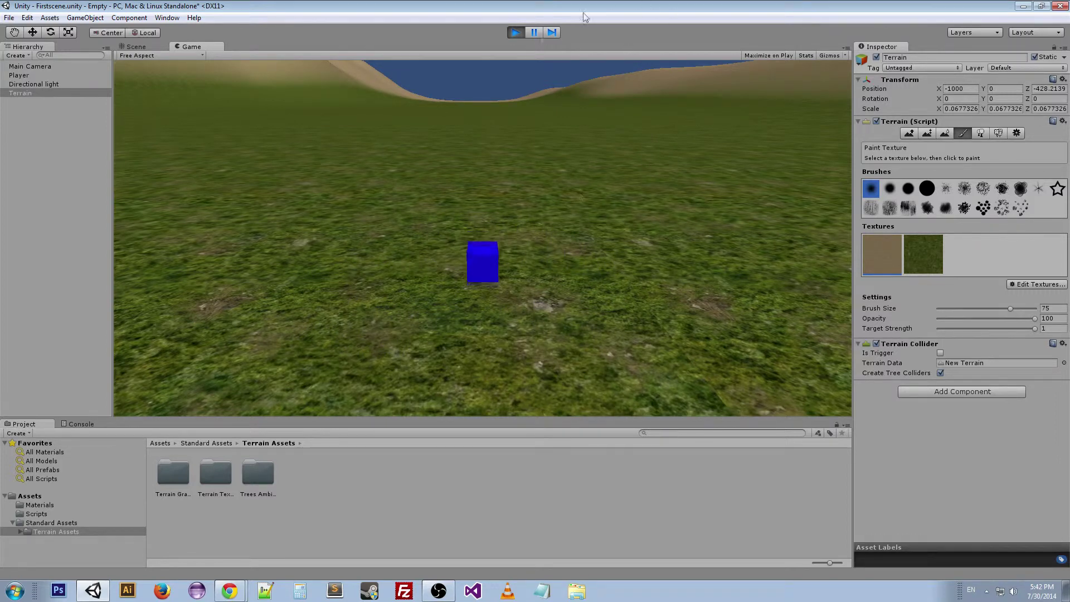
{"action": "left_click", "coordinate": [514, 32]}
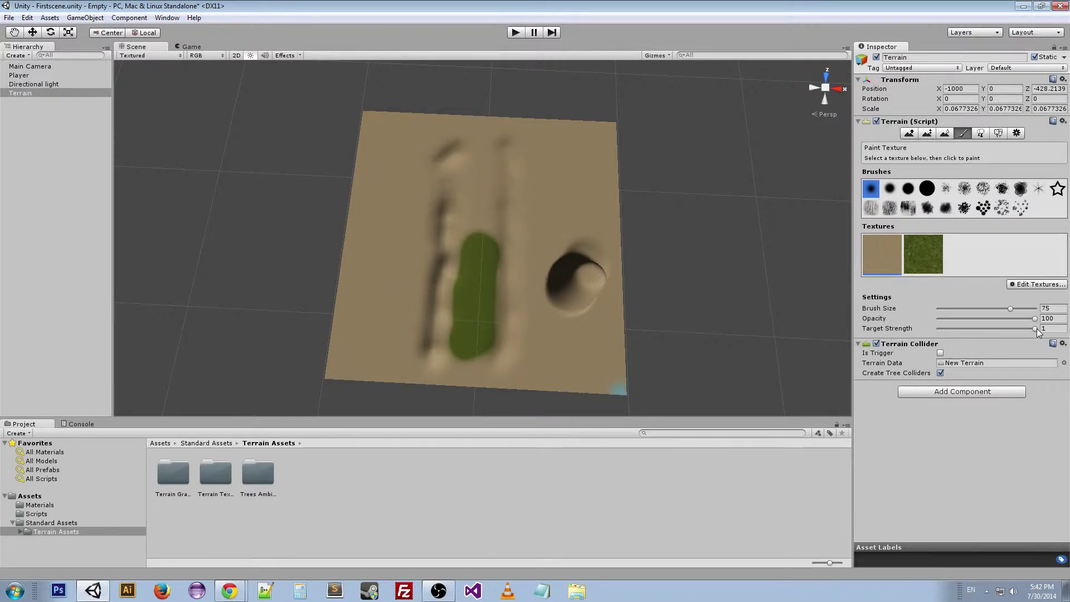
Step: Set the texture target strength to 0.162 and widen the painted grass strip toward both ridges
{"action": "left_click_drag", "start_coordinate": [1038, 331], "coordinate": [954, 332]}
{"action": "left_click", "coordinate": [478, 232]}
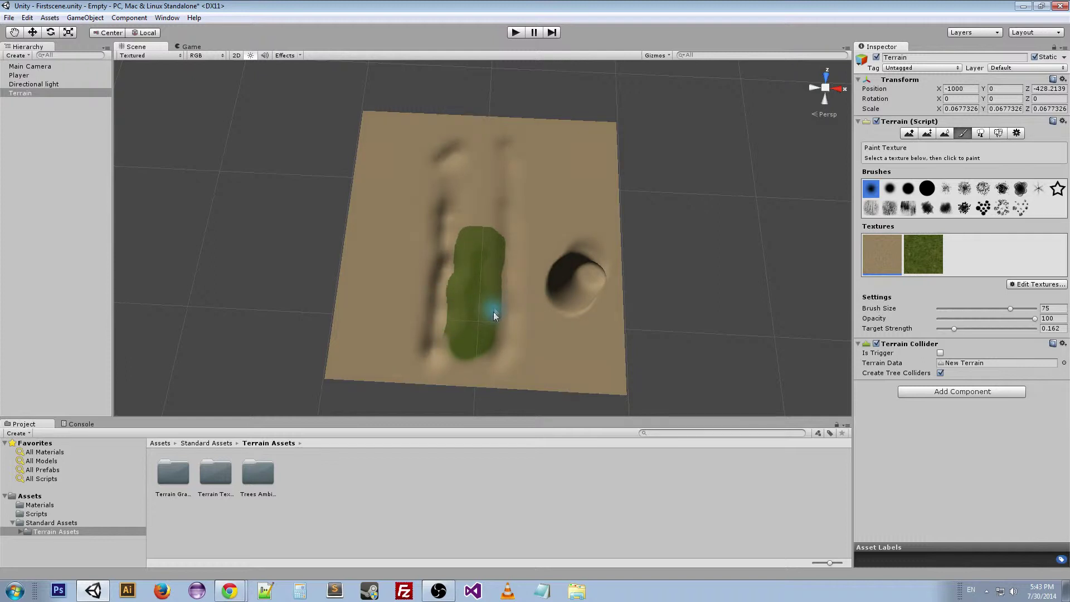
Step: Test-play the scene by moving the player cube over the blended grass, and stop the game
{"action": "key", "text": "ctrl+p"}
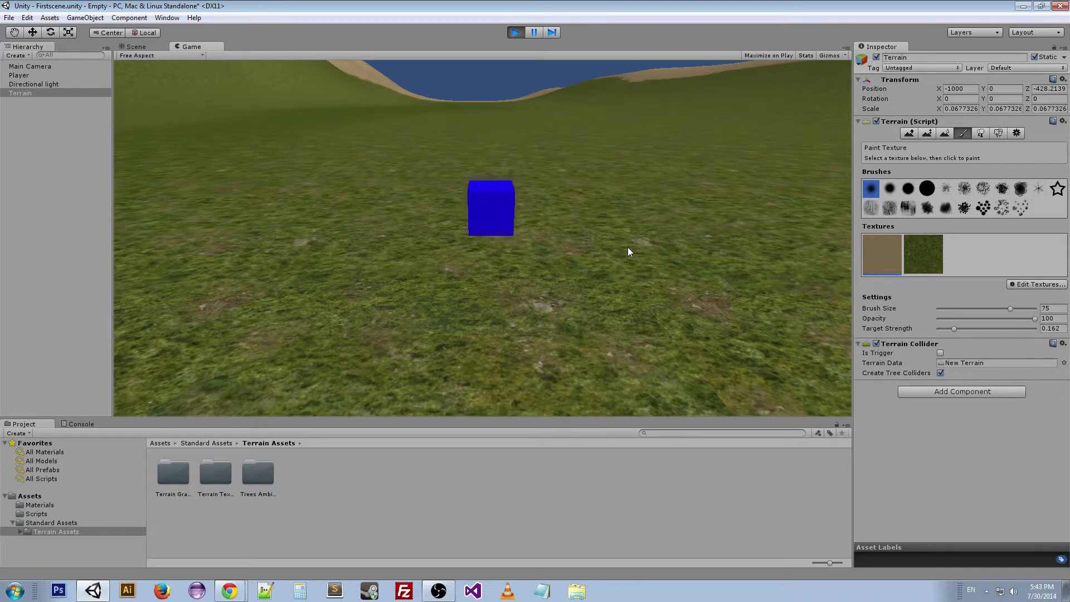
{"action": "key", "text": "Up"}
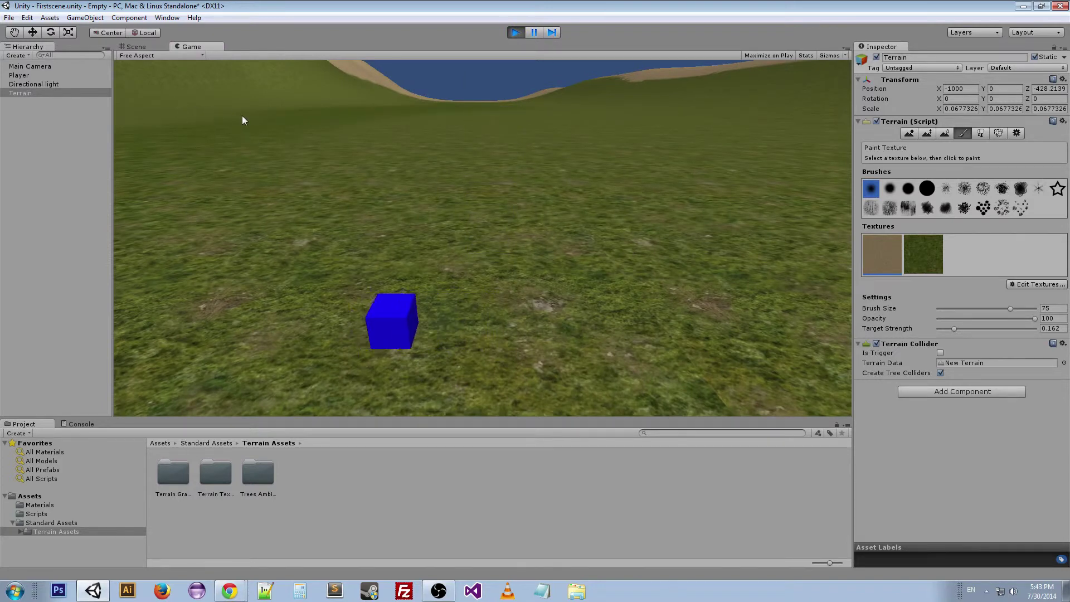
{"action": "left_click", "coordinate": [516, 32]}
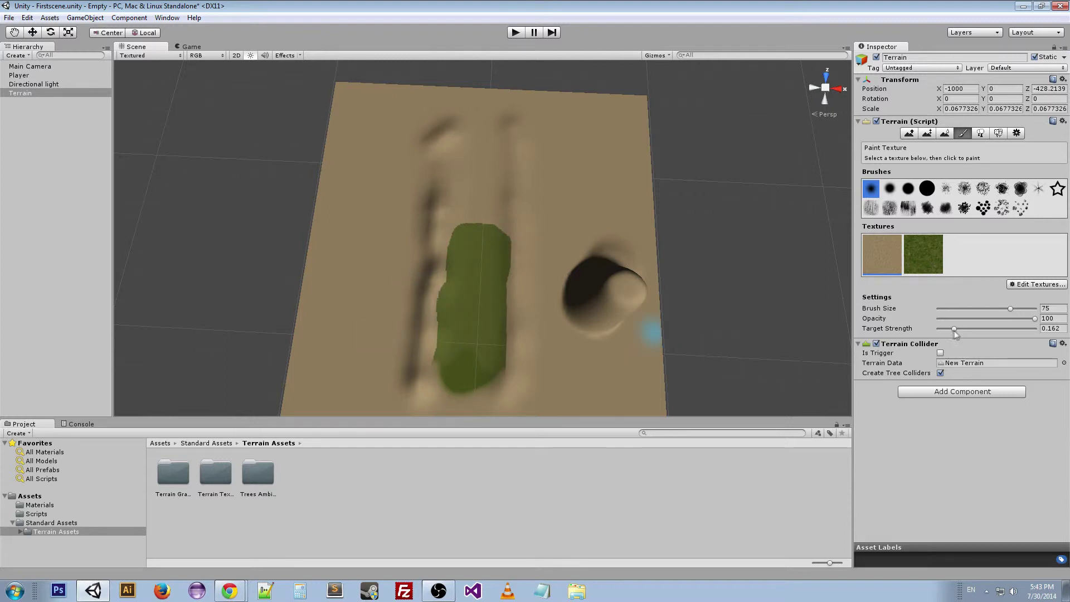
Step: Set the texture target strength to 1, and add the Palm asset as a placeable tree for the terrain
{"action": "left_click_drag", "start_coordinate": [954, 329], "coordinate": [1043, 329]}
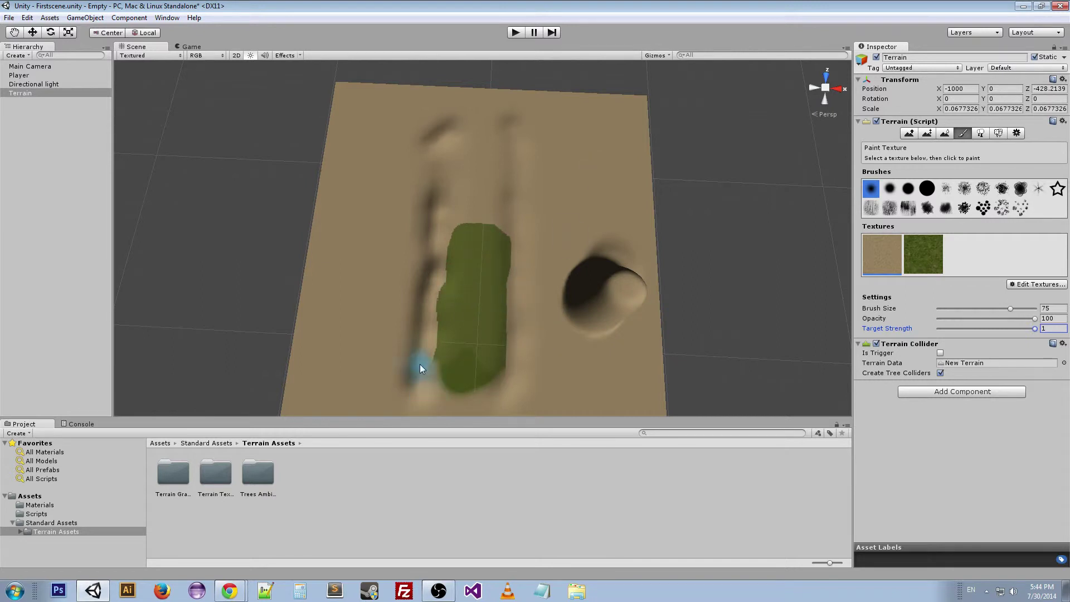
{"action": "left_click", "coordinate": [981, 133]}
{"action": "scroll", "coordinate": [440, 329], "scroll_direction": "up", "scroll_amount": 3}
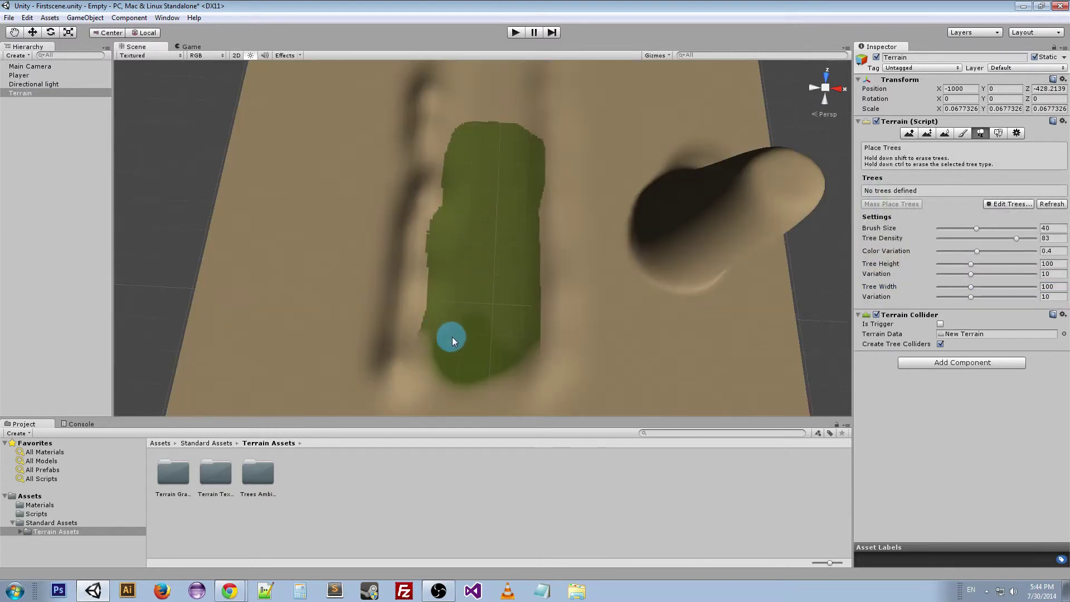
{"action": "left_click", "coordinate": [1008, 204]}
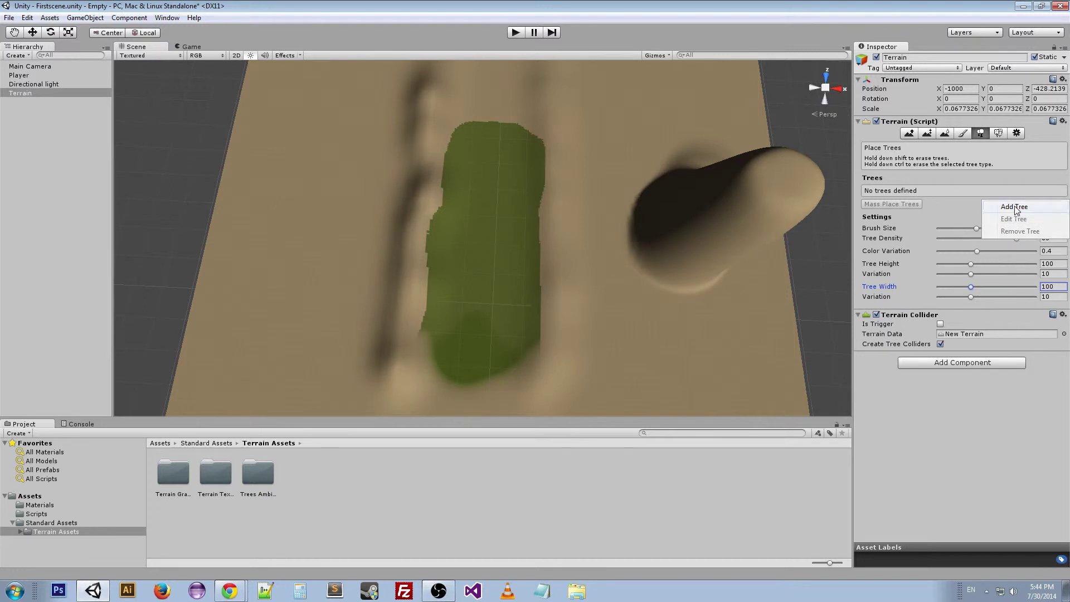
{"action": "left_click", "coordinate": [1014, 210]}
{"action": "left_click_drag", "start_coordinate": [63, 14], "coordinate": [112, 149]}
{"action": "left_click", "coordinate": [270, 167]}
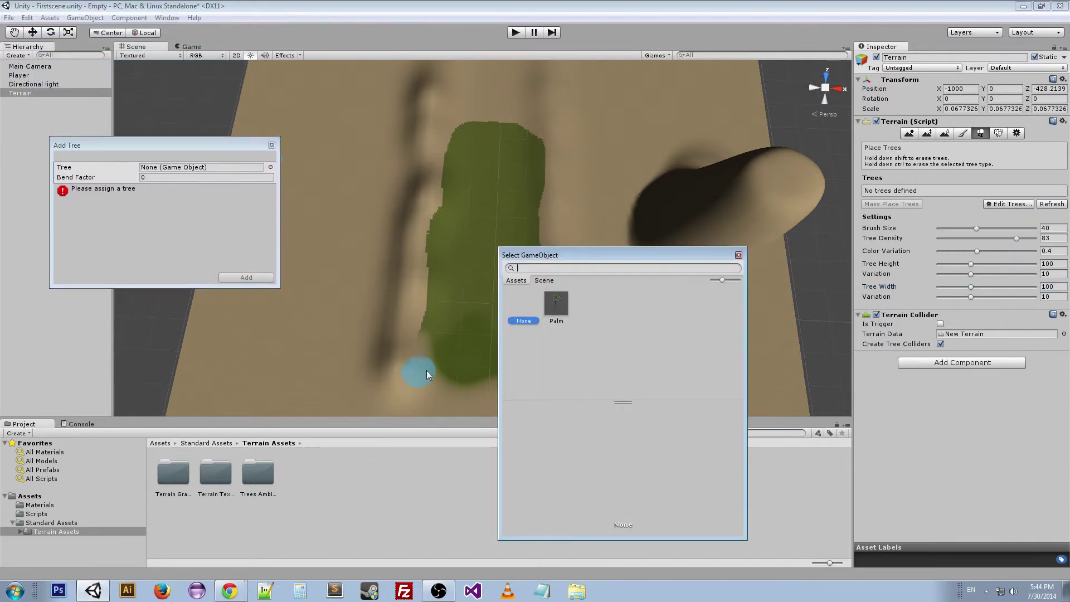
{"action": "left_click", "coordinate": [560, 309]}
{"action": "left_click", "coordinate": [560, 309]}
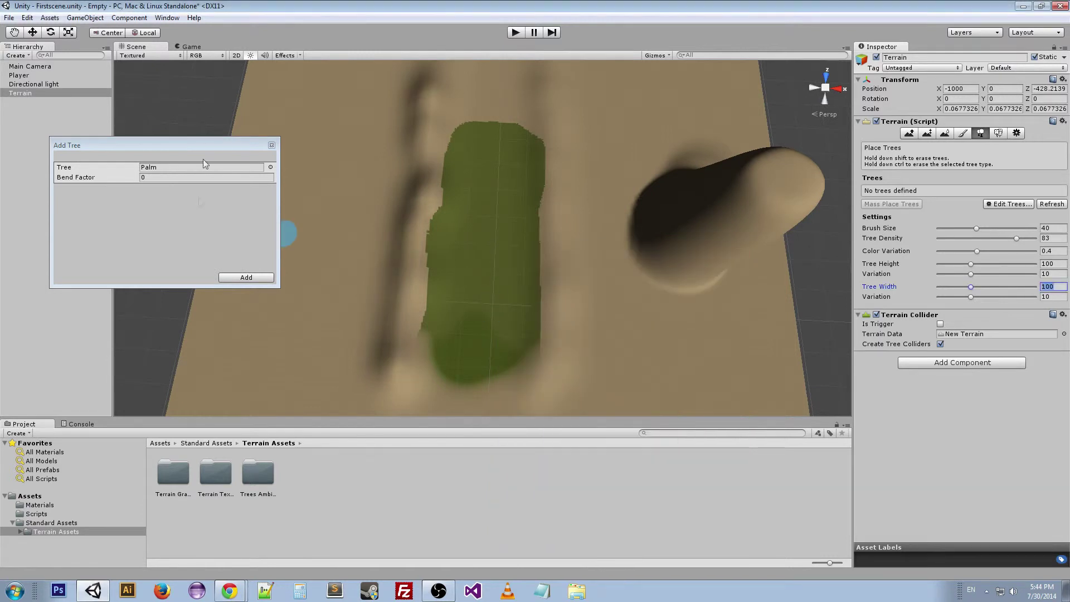
{"action": "left_click", "coordinate": [246, 277]}
Step: Paint a dense band of palms across the grass strip between the two ridges, and briefly test-play the scene
{"action": "scroll", "coordinate": [595, 317], "scroll_direction": "up", "scroll_amount": 3}
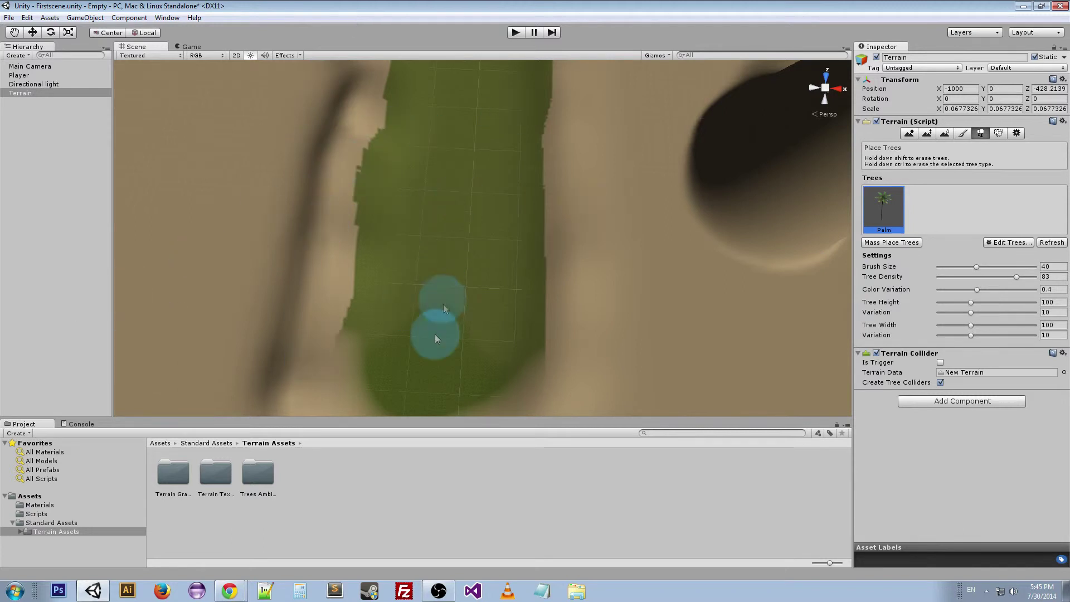
{"action": "left_click", "coordinate": [435, 316]}
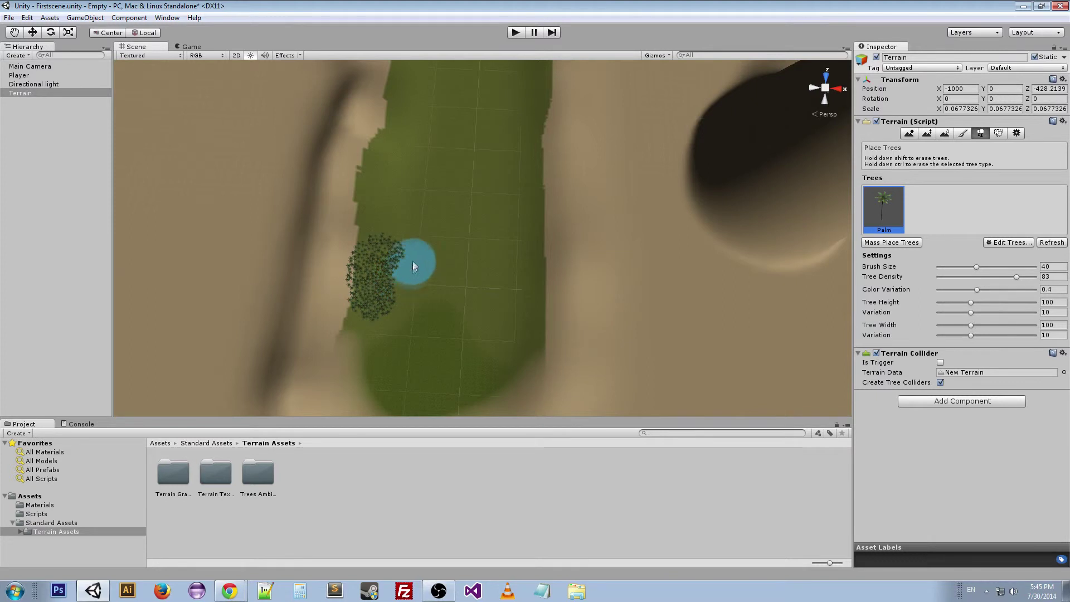
{"action": "mouse_move", "coordinate": [404, 140]}
{"action": "left_mouse_down"}
{"action": "mouse_move", "coordinate": [382, 219]}
{"action": "mouse_move", "coordinate": [454, 142]}
{"action": "mouse_move", "coordinate": [396, 216]}
{"action": "mouse_move", "coordinate": [438, 163]}
{"action": "mouse_move", "coordinate": [438, 210]}
{"action": "mouse_move", "coordinate": [467, 178]}
{"action": "mouse_move", "coordinate": [429, 237]}
{"action": "mouse_move", "coordinate": [497, 191]}
{"action": "left_mouse_up"}
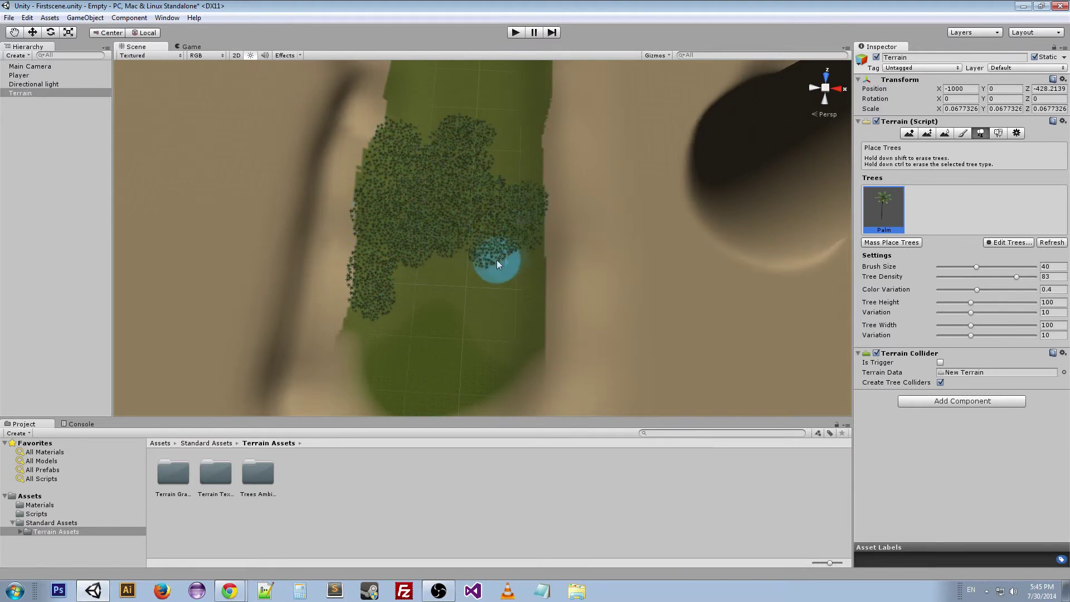
{"action": "mouse_move", "coordinate": [496, 259]}
{"action": "left_mouse_down"}
{"action": "mouse_move", "coordinate": [525, 225]}
{"action": "mouse_move", "coordinate": [503, 176]}
{"action": "mouse_move", "coordinate": [516, 141]}
{"action": "mouse_move", "coordinate": [486, 142]}
{"action": "left_mouse_up"}
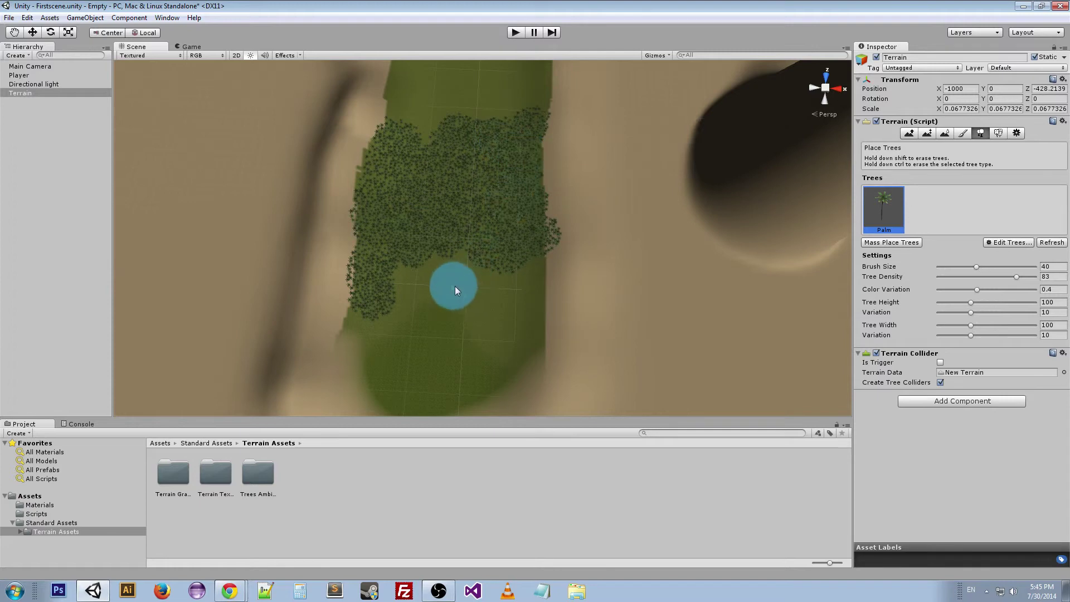
{"action": "left_click", "coordinate": [516, 32]}
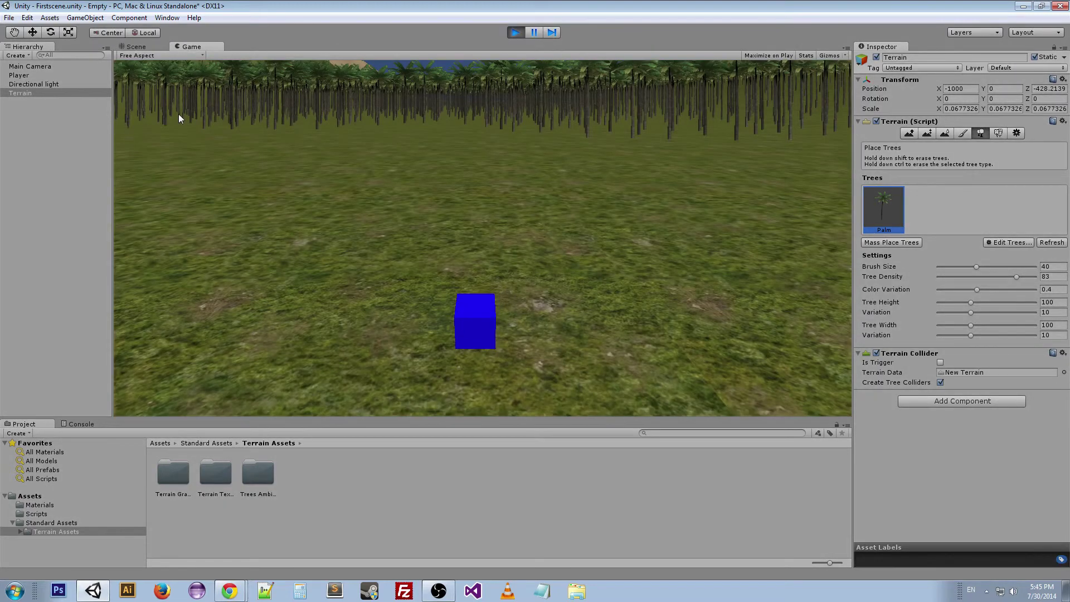
{"action": "key", "text": "ctrl+p"}
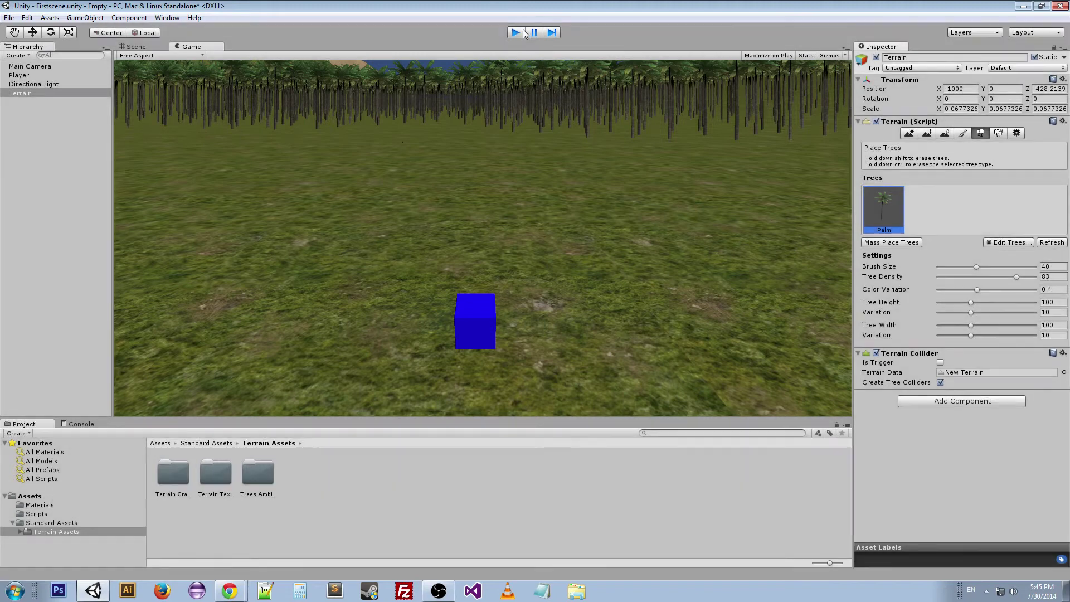
Step: Paint more palms along the near edge of the forest, and test-play the scene again
{"action": "mouse_move", "coordinate": [390, 287]}
{"action": "left_mouse_down"}
{"action": "mouse_move", "coordinate": [419, 261]}
{"action": "mouse_move", "coordinate": [497, 245]}
{"action": "left_mouse_up"}
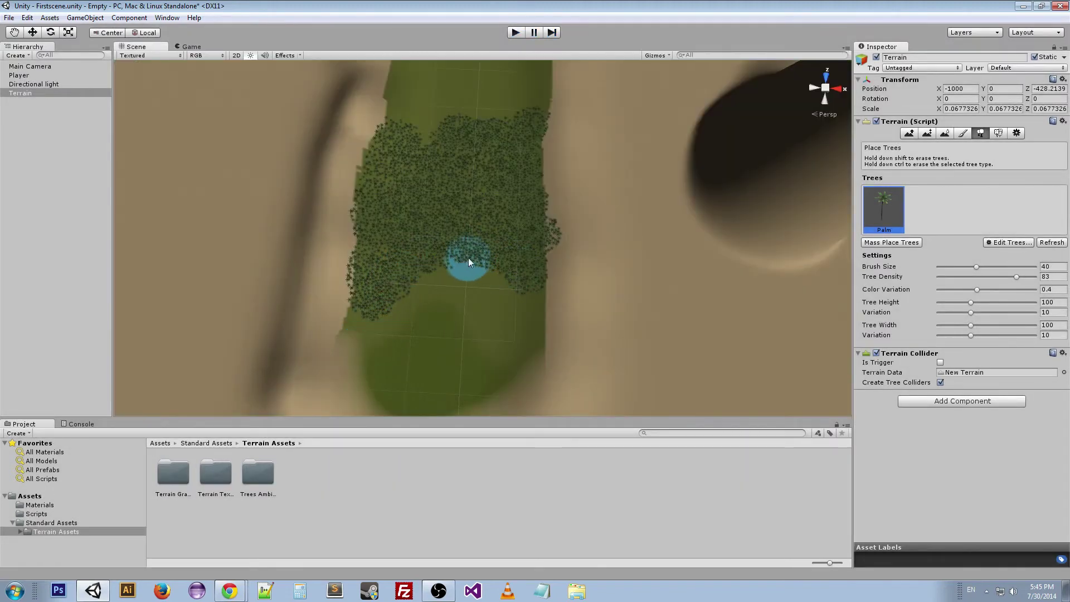
{"action": "left_click", "coordinate": [516, 31]}
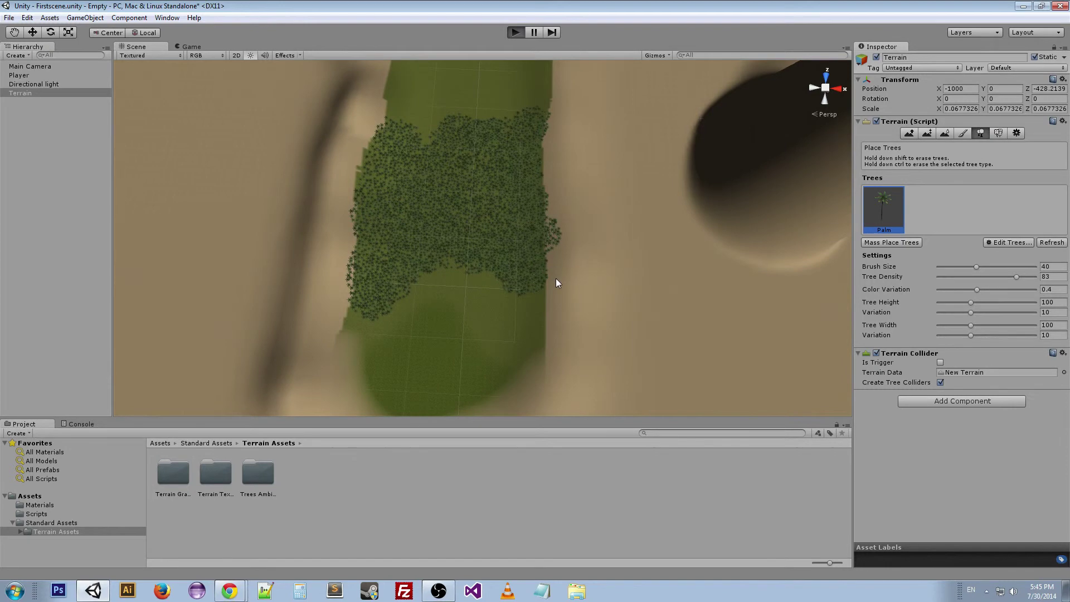